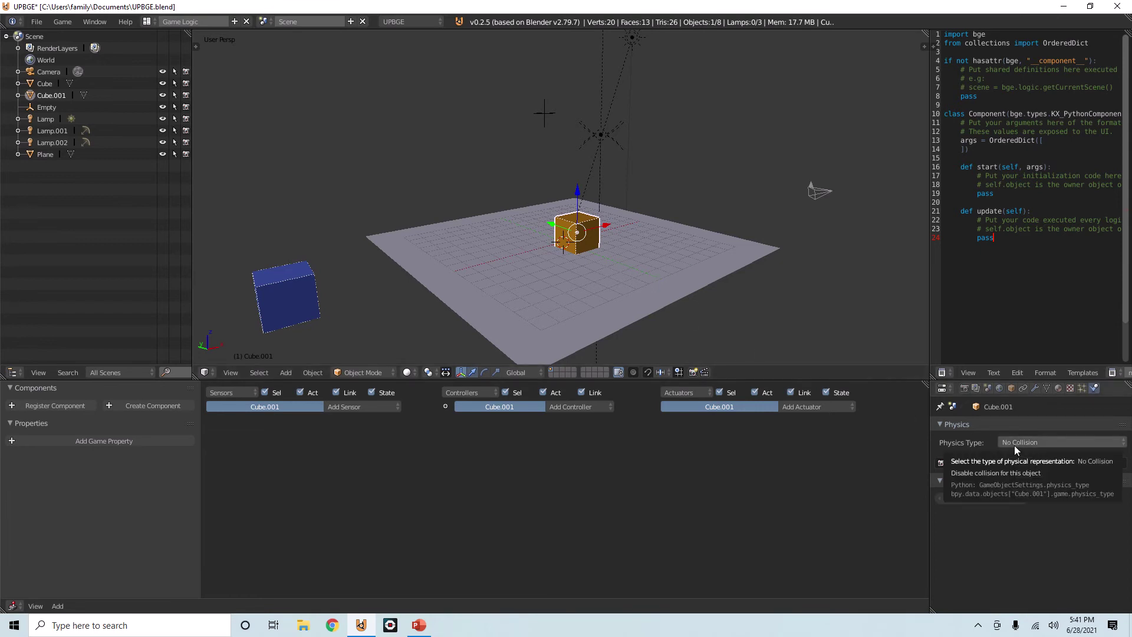
- Select the blue Cube and inspect its Spacebar Keyboard sensor and 0.20 X Motion actuator
right_click(298, 285)
click(211, 430)
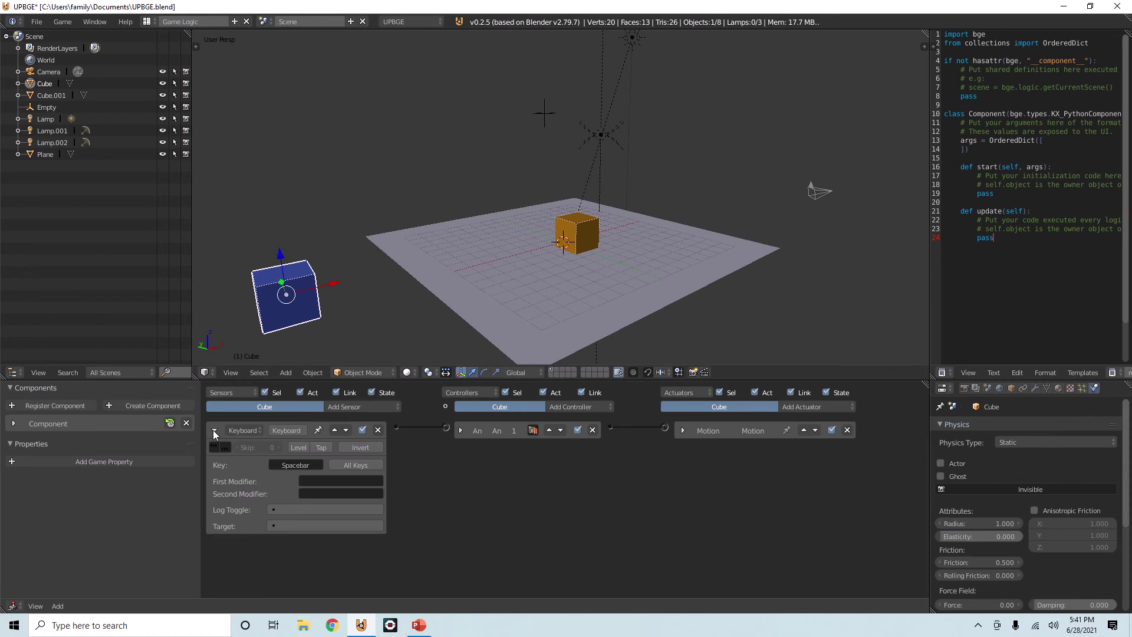
click(213, 430)
click(684, 431)
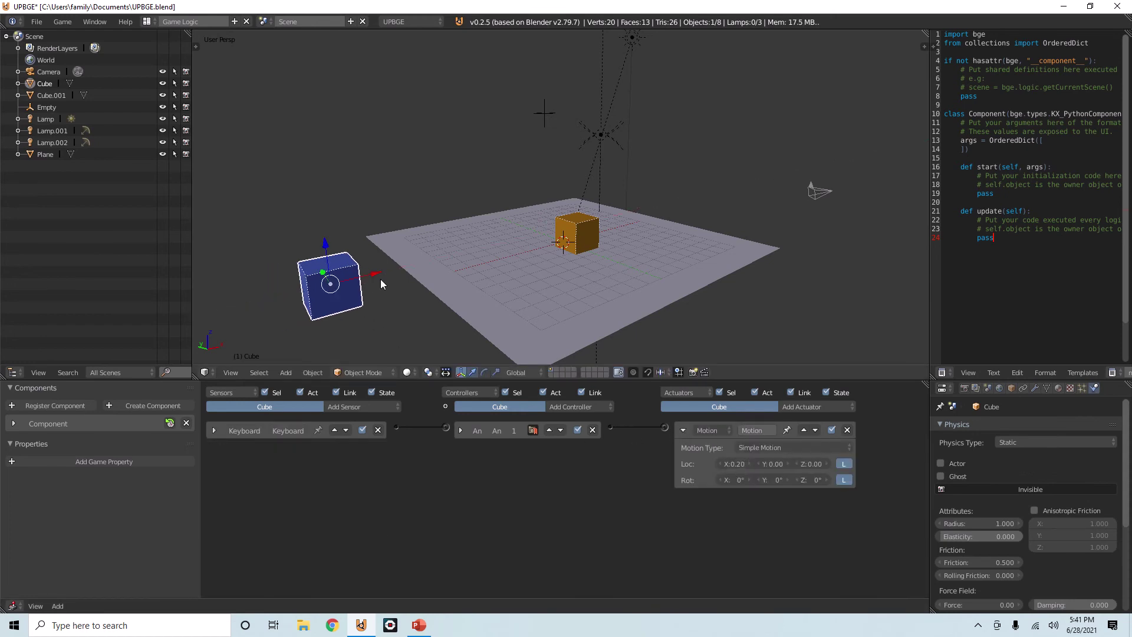
key(p)
key(Escape)
click(682, 430)
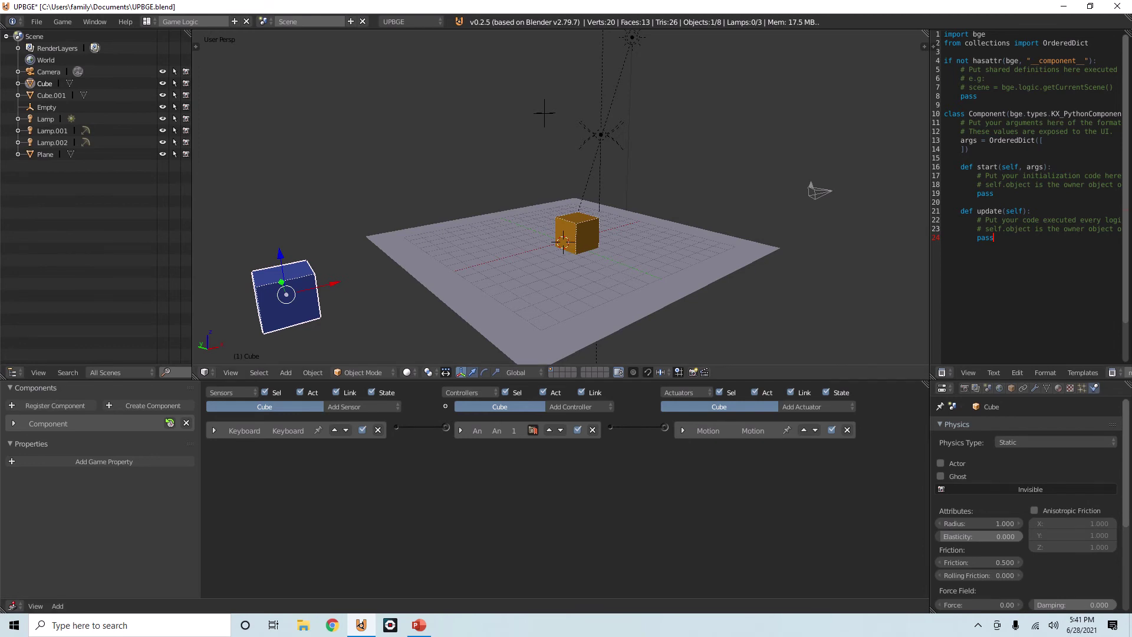
- Run the game to watch the blue cube slide away, then select orange Cube.001
key(p)
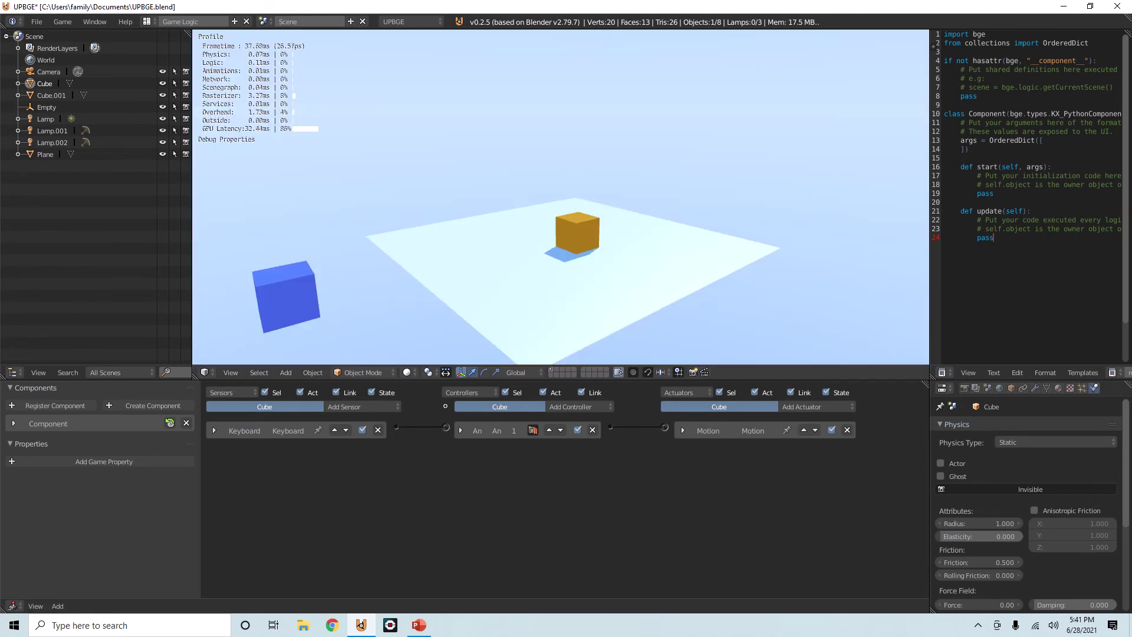
key(w)
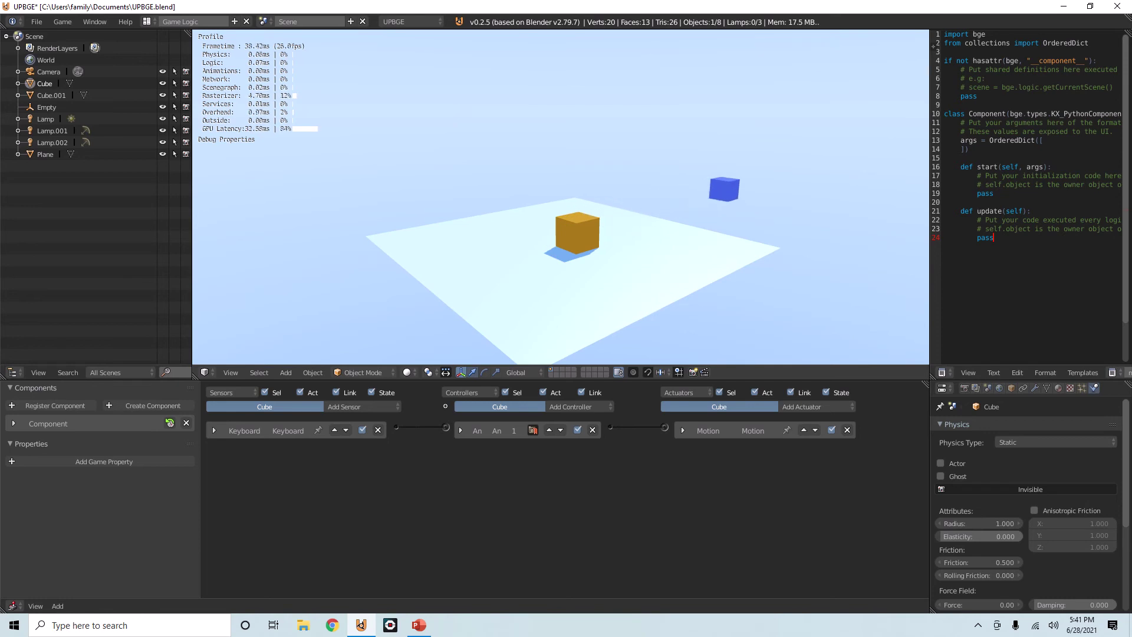
key(Escape)
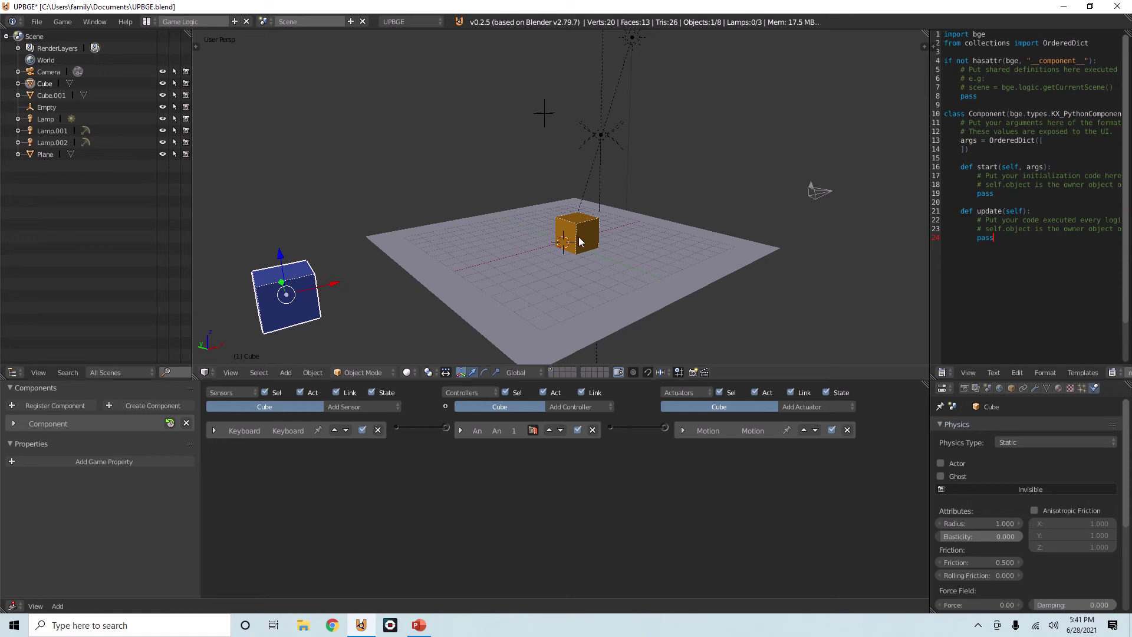
right_click(579, 236)
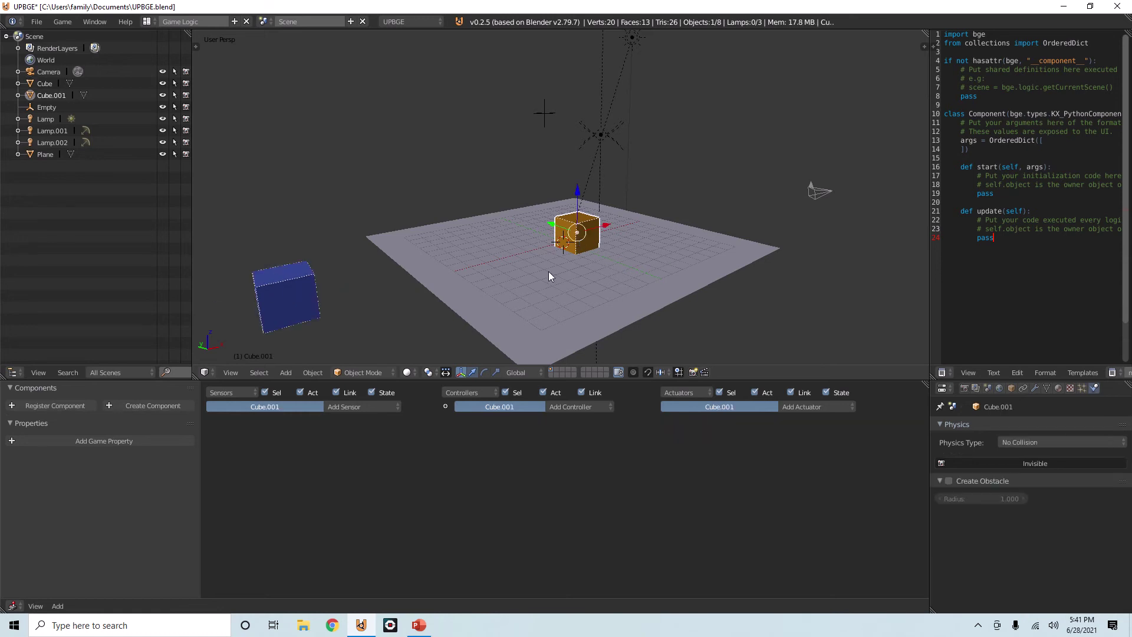
- Set Cube.001 to Static physics and drive the blue cube toward it in-game
click(1020, 439)
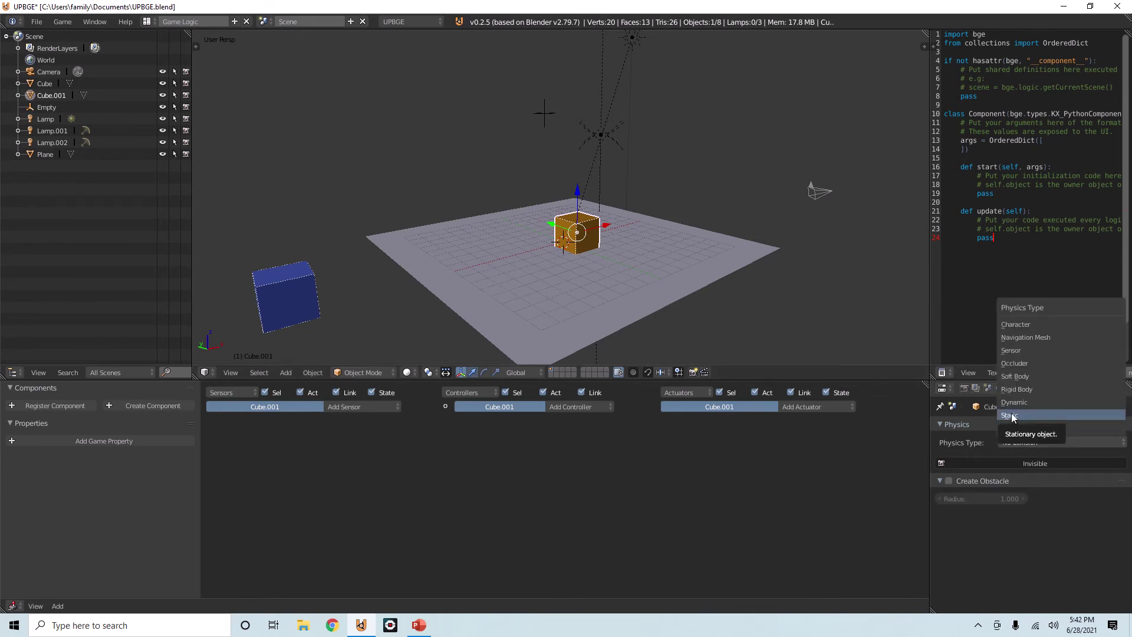
click(1015, 417)
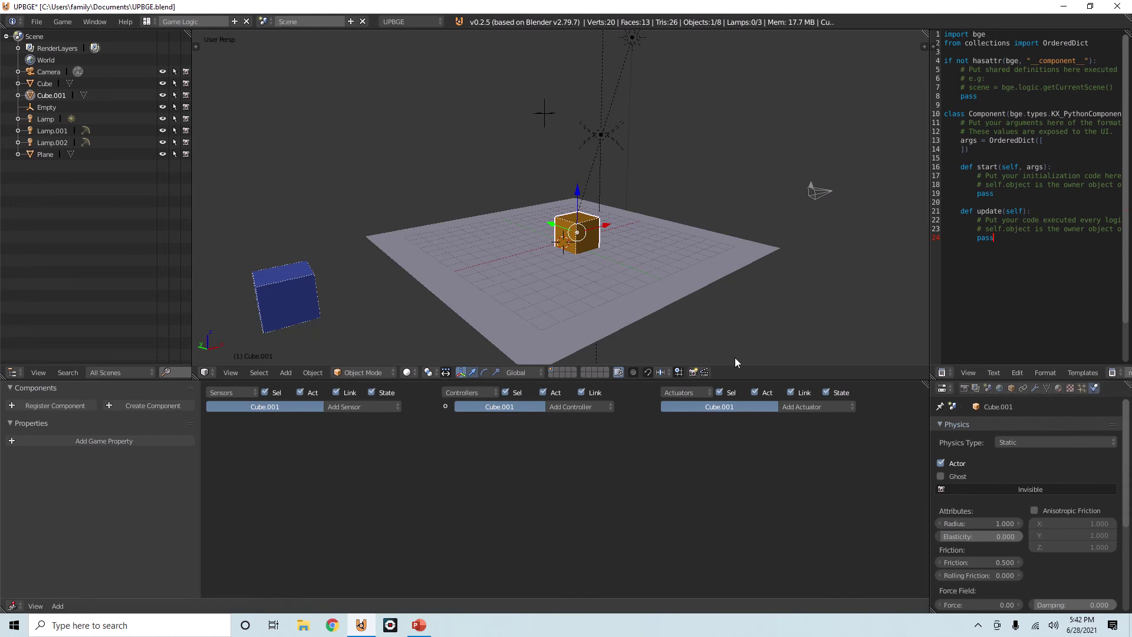
key(p)
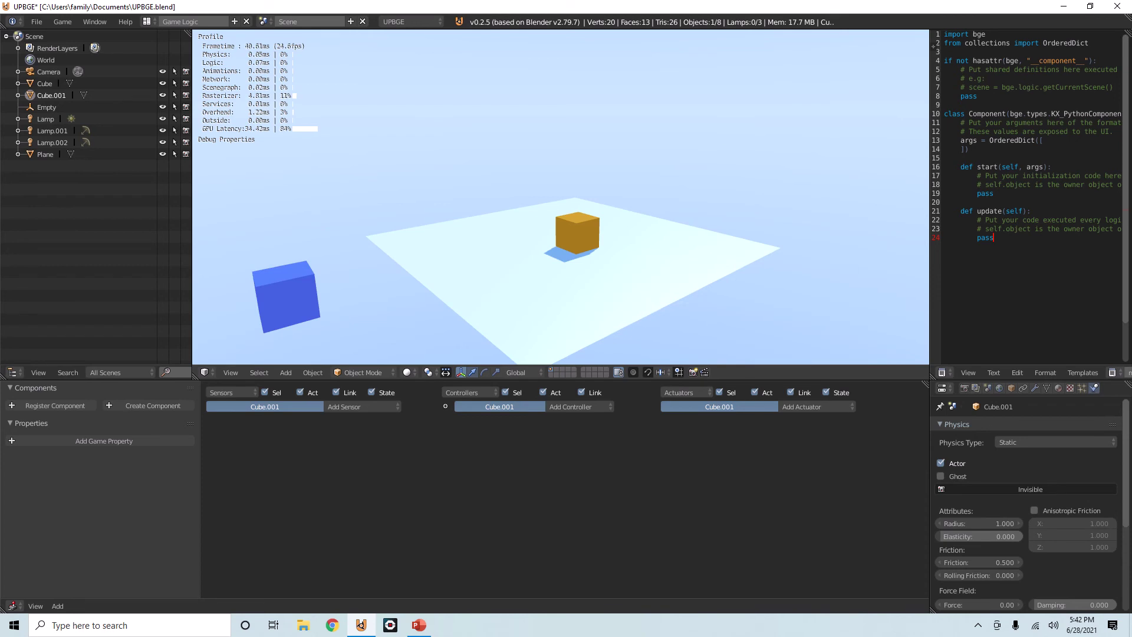
key(Right)
key(Right)
key(Right)
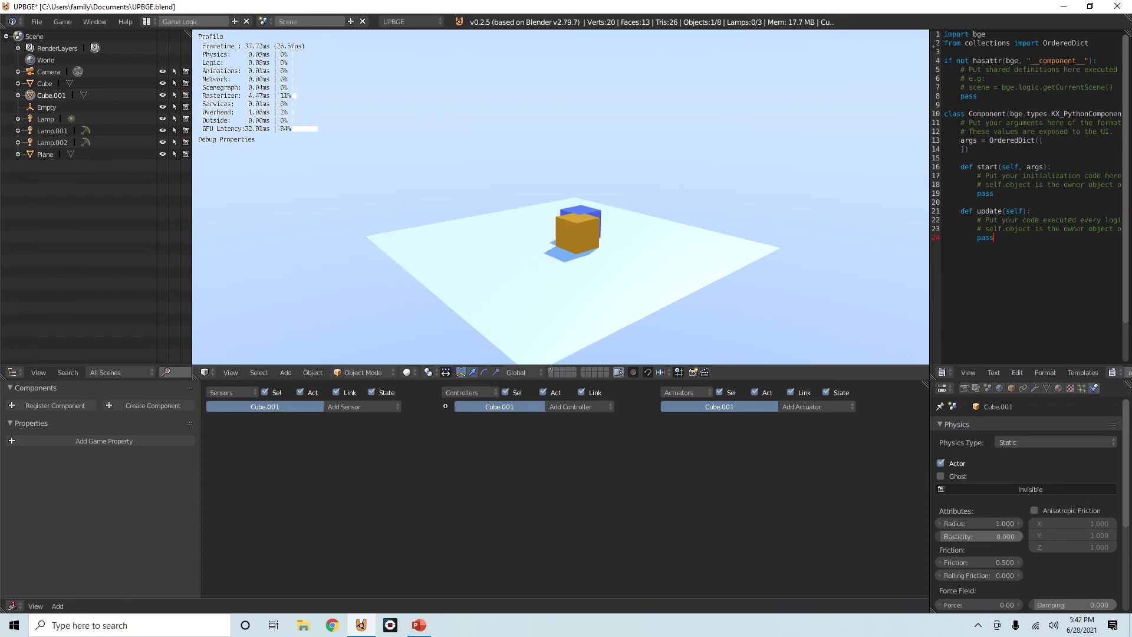
key(Right)
key(Right)
key(Right)
key(Right)
- Exit the game and reselect the orange Cube.001
key(Escape)
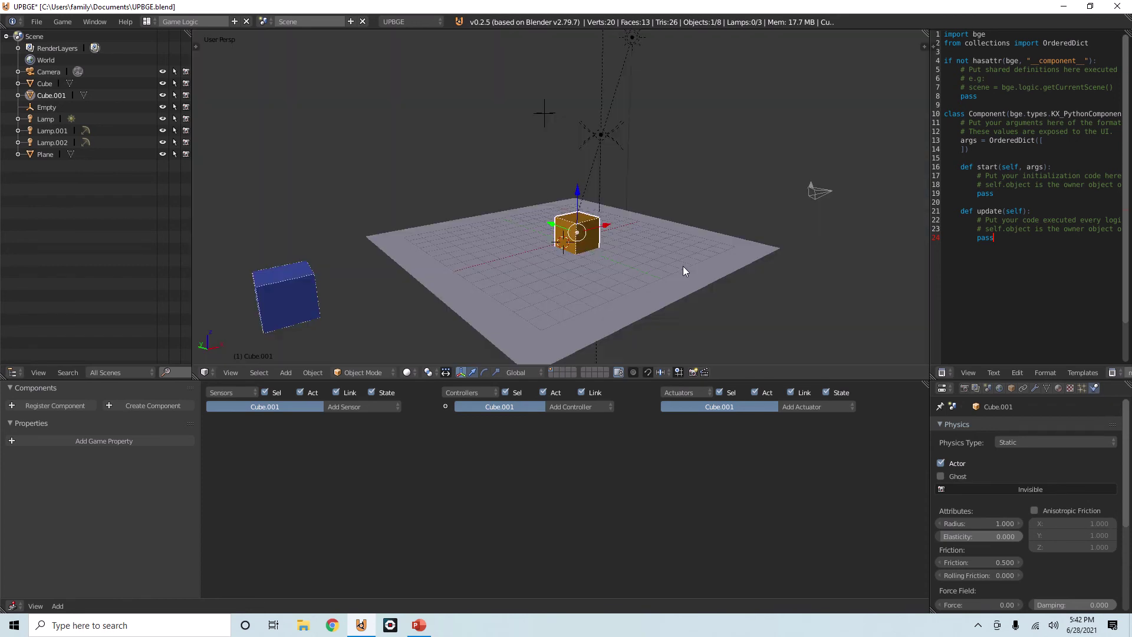
right_click(323, 300)
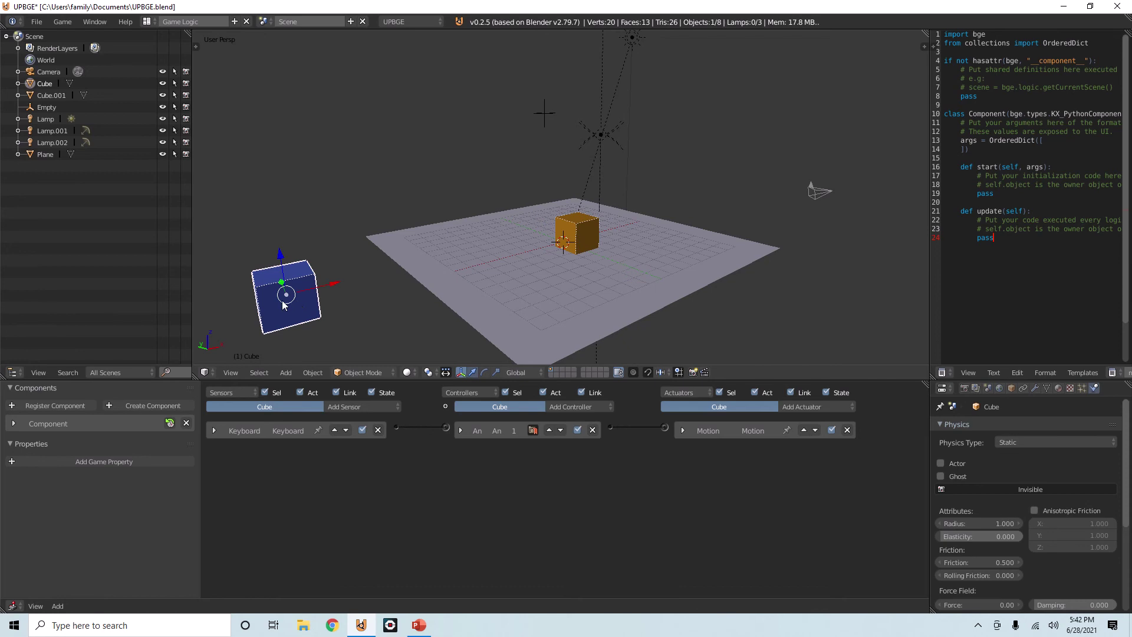
right_click(570, 229)
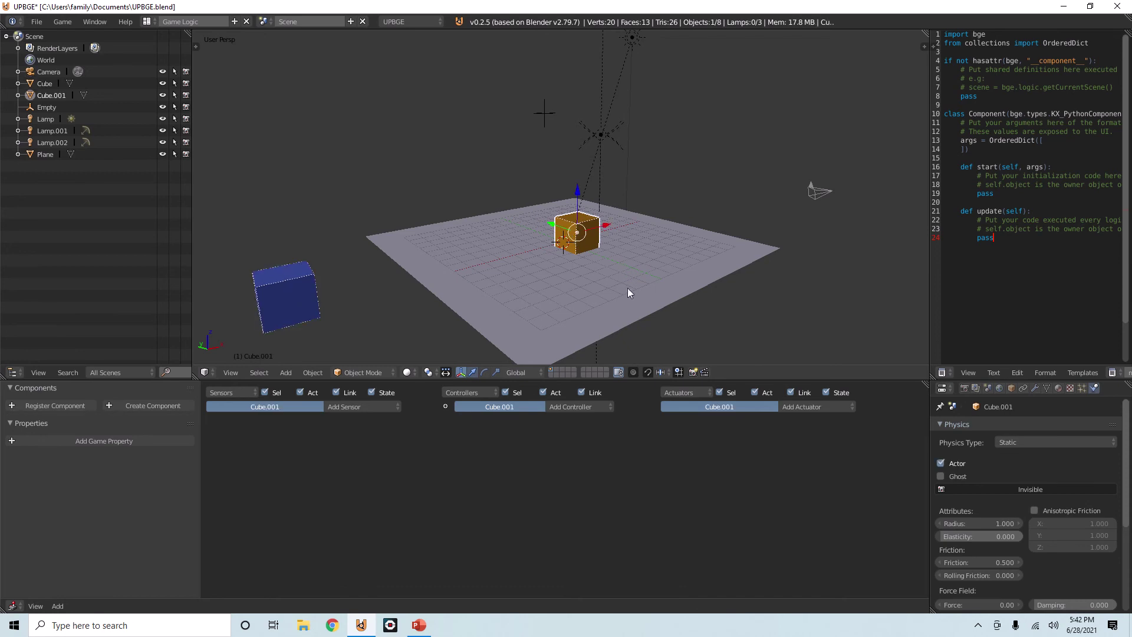
- Change Cube.001's Physics Type to Dynamic and run a quick game test
click(1022, 441)
click(1023, 405)
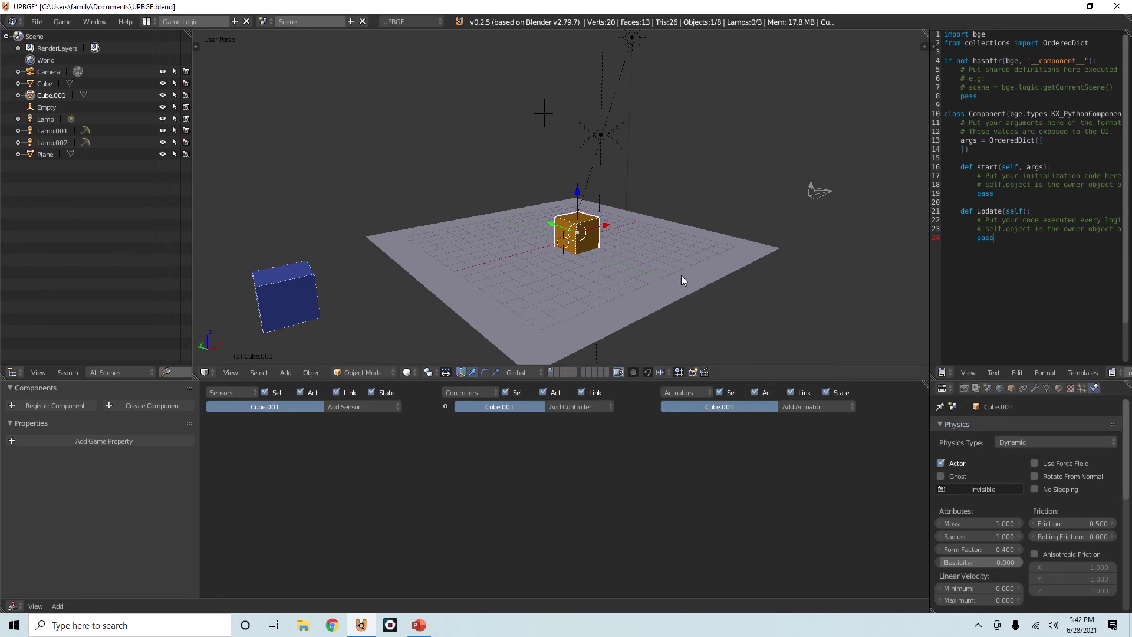
key(p)
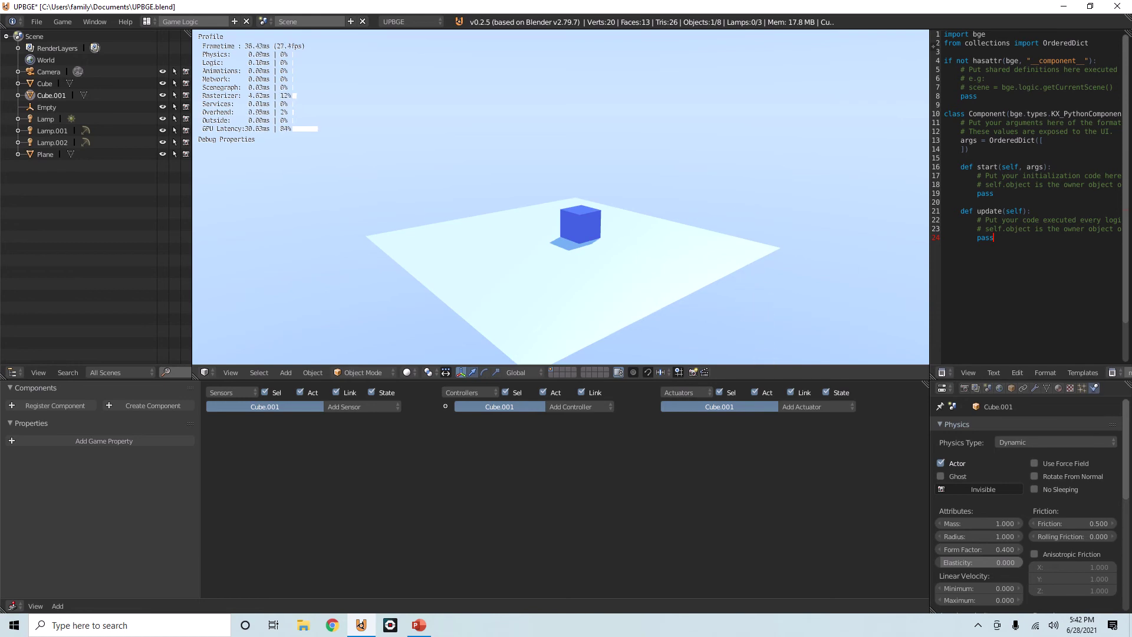
key(Escape)
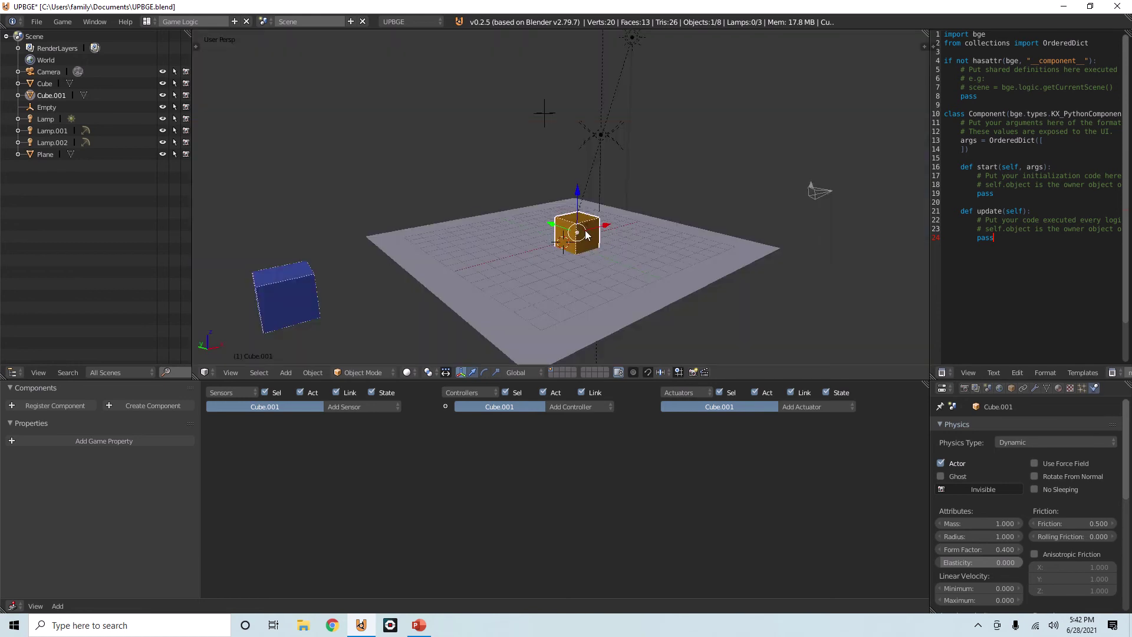
- Change Cube.001's Physics Type to Rigid Body and run a game test
click(1009, 441)
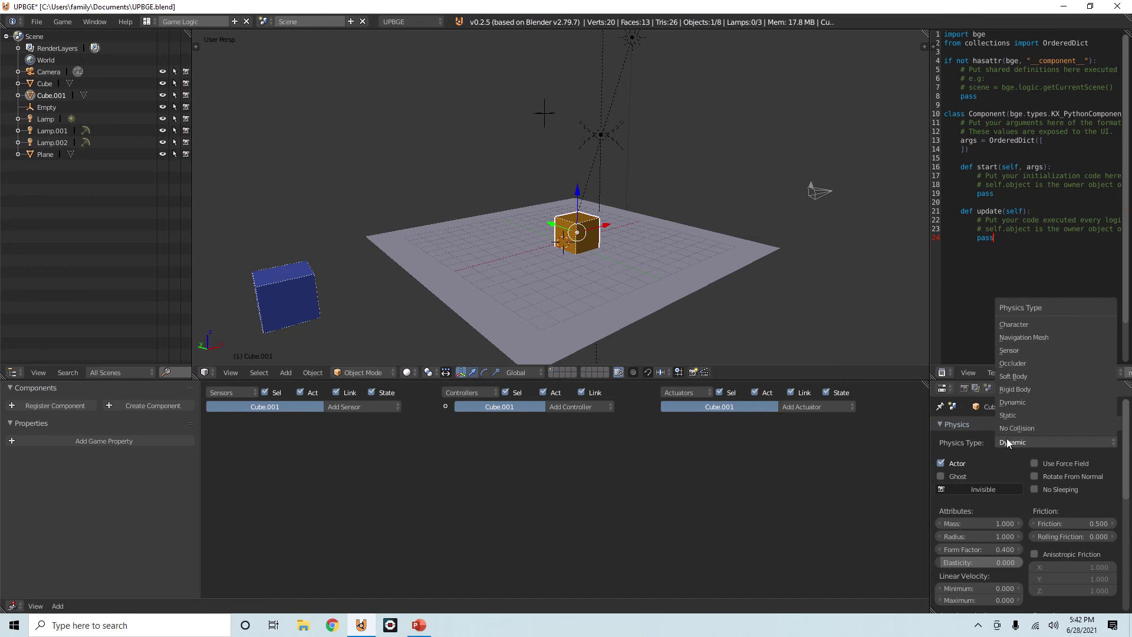
click(1018, 389)
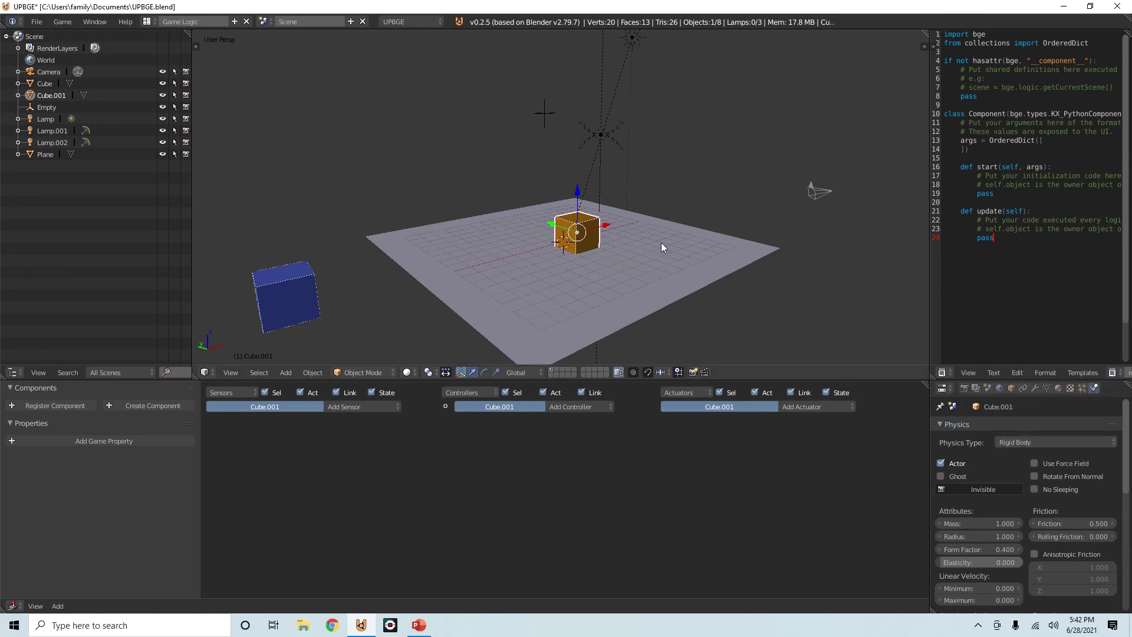
key(p)
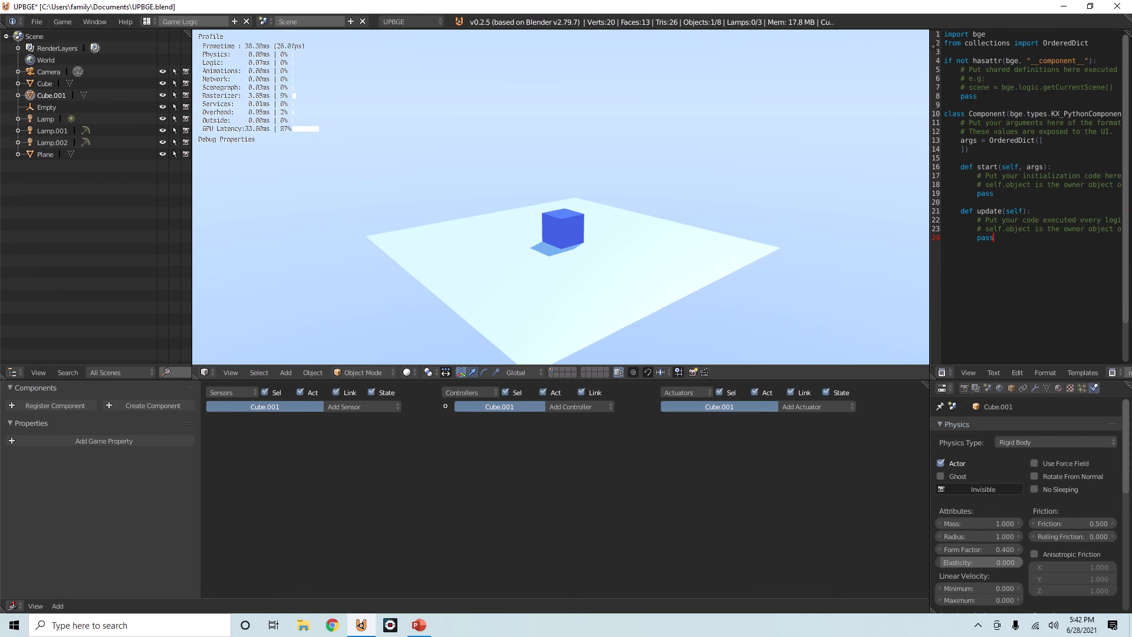
key(Escape)
- Try Soft Body physics on Cube.001, then set Occluder and play-test it
click(1012, 441)
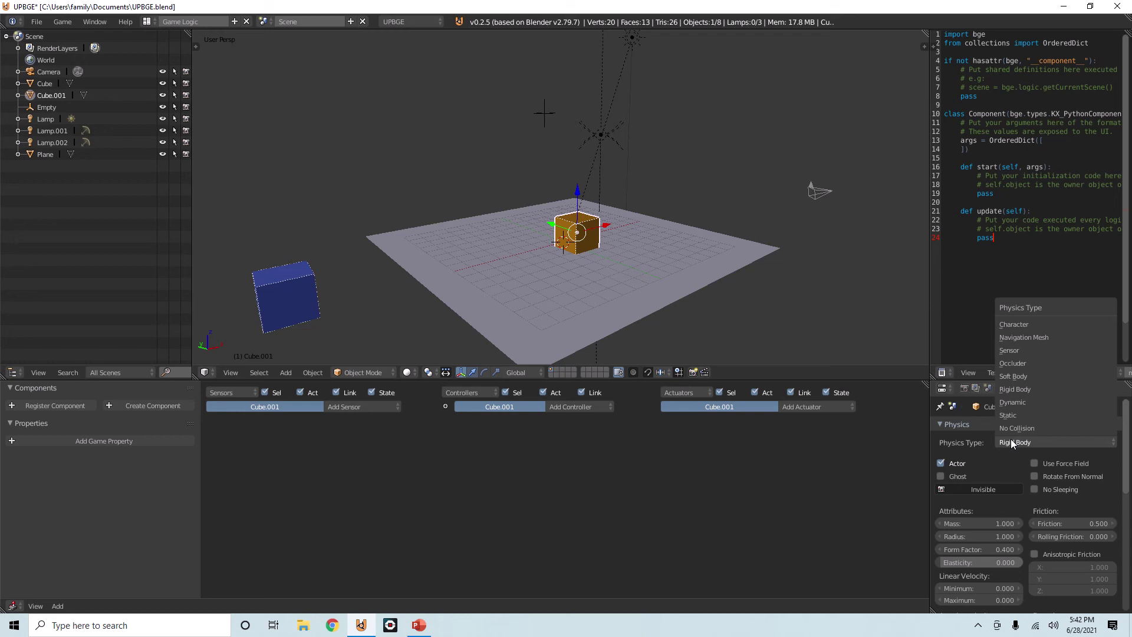
click(1011, 376)
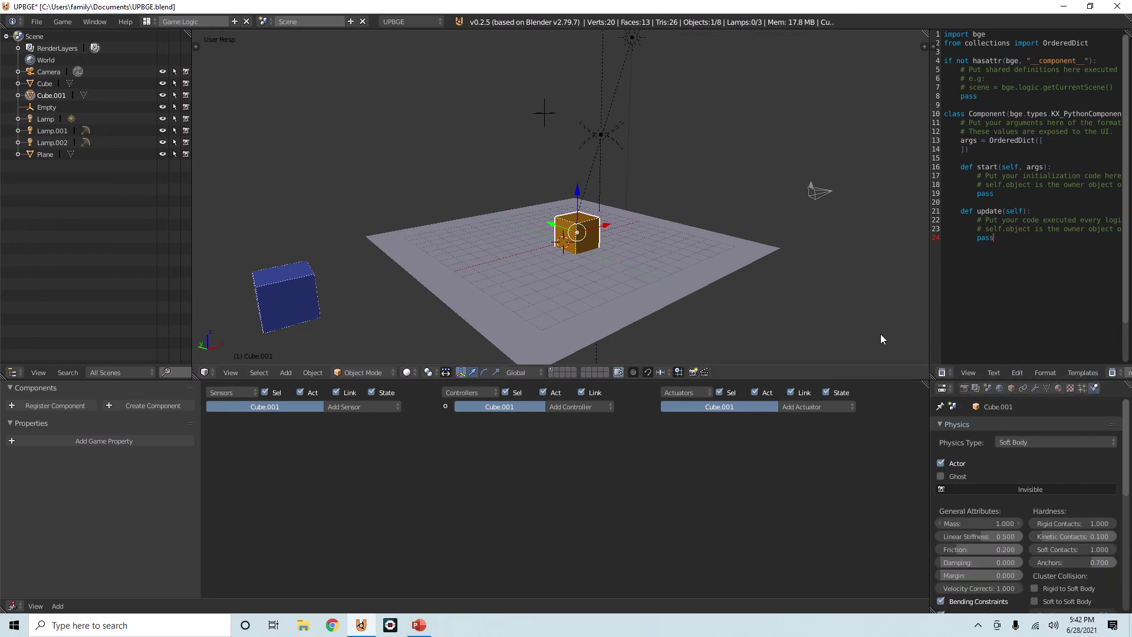
click(1022, 442)
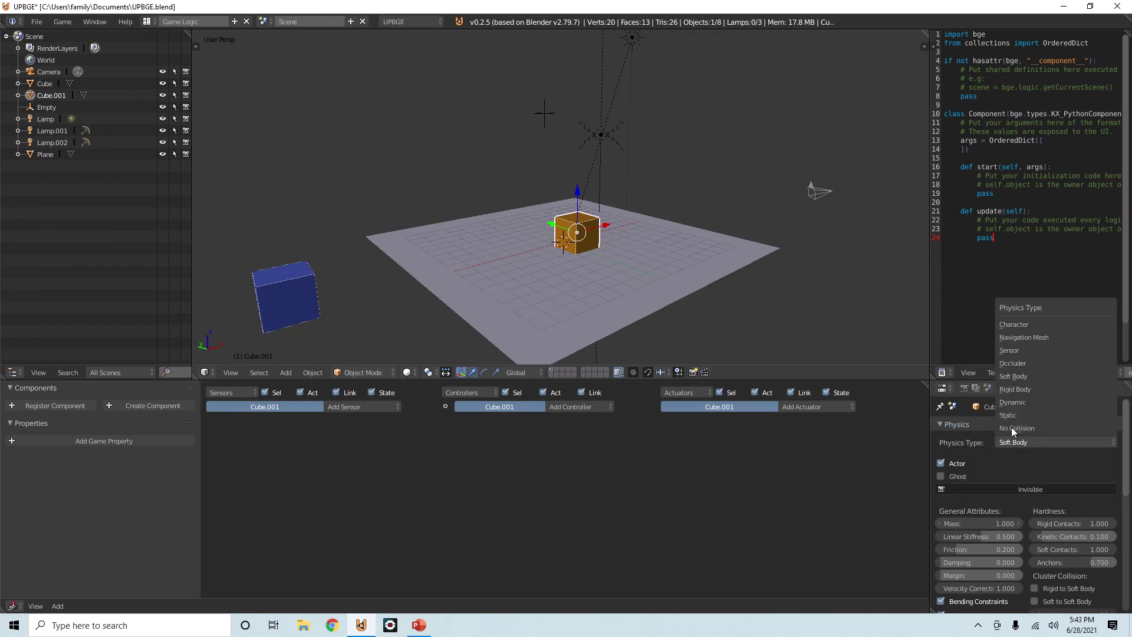
click(1015, 364)
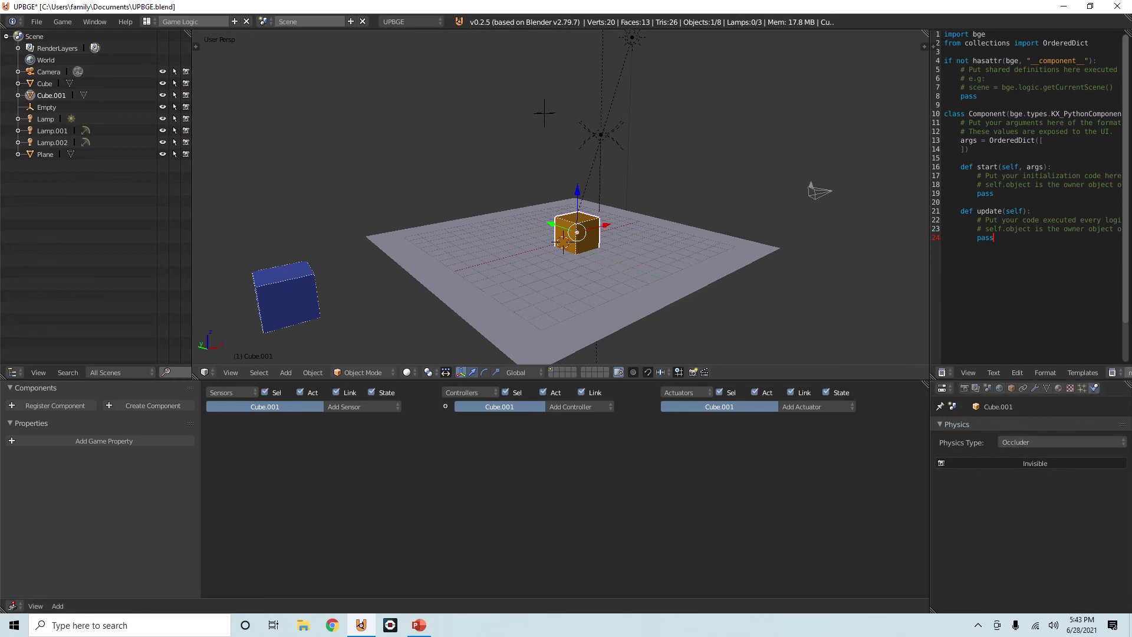
key(p)
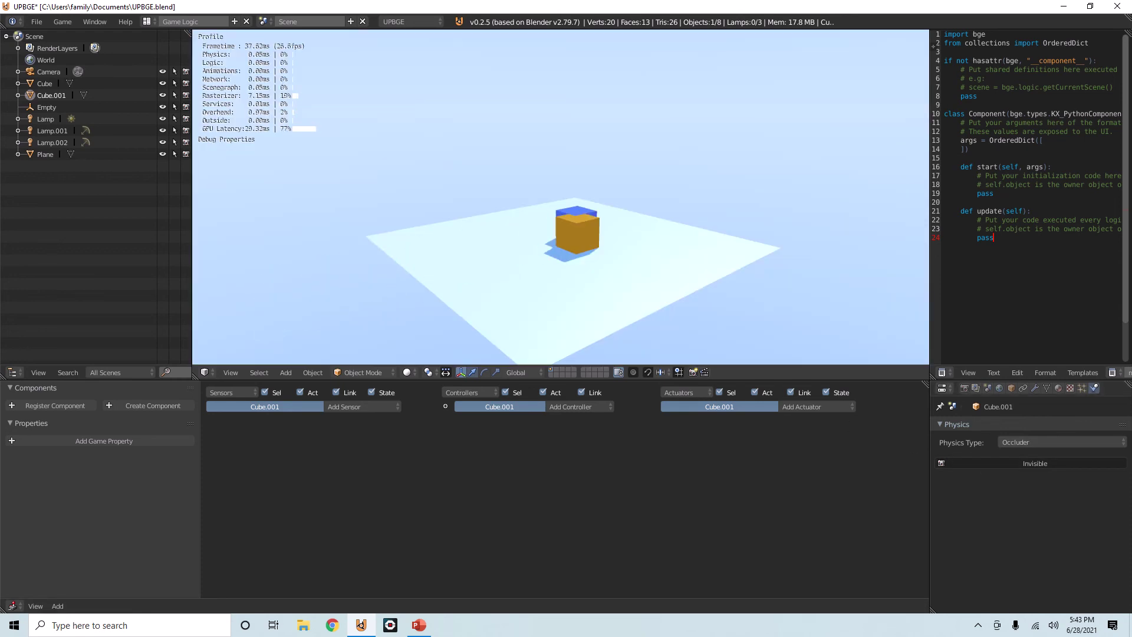
key(Escape)
- Set Cube.001 to Sensor physics and play-test the scene
click(1010, 442)
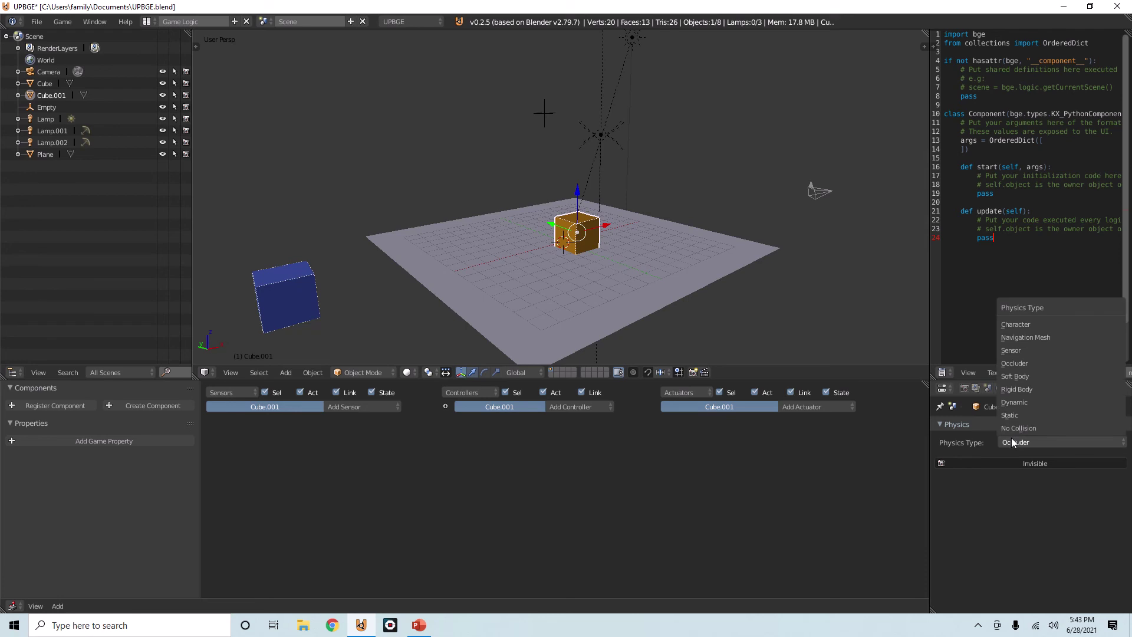
click(1022, 349)
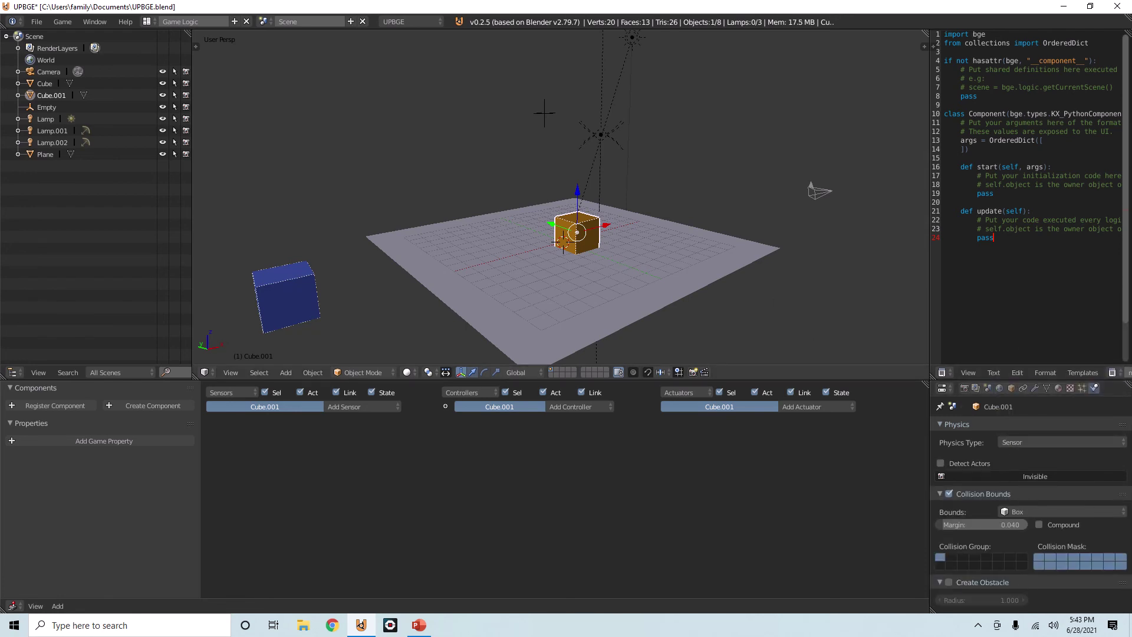
key(p)
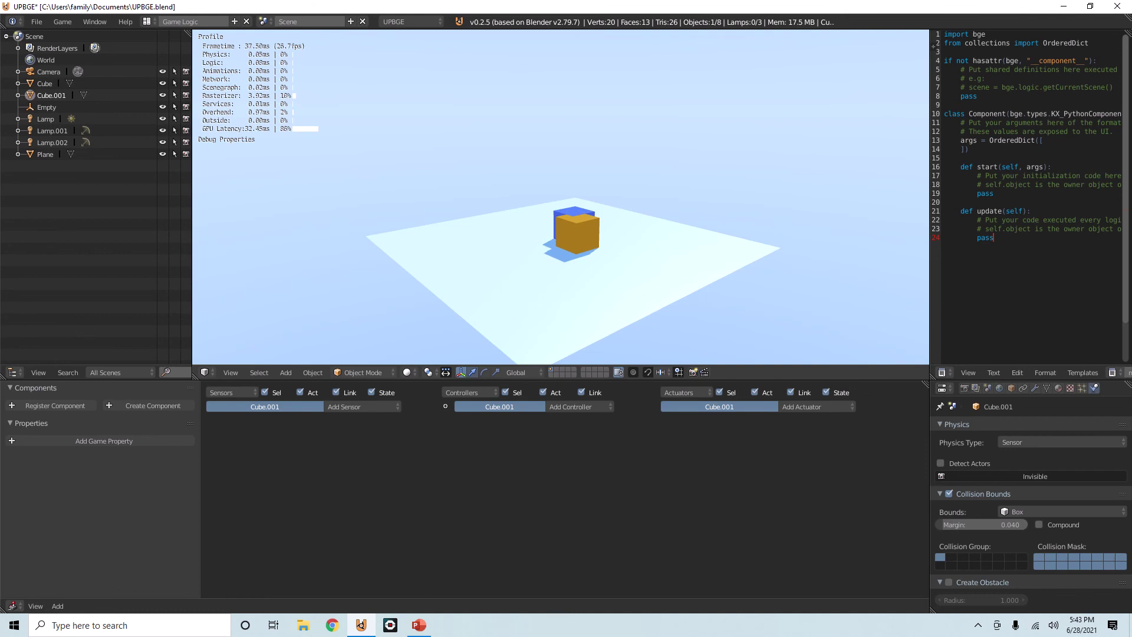
key(Escape)
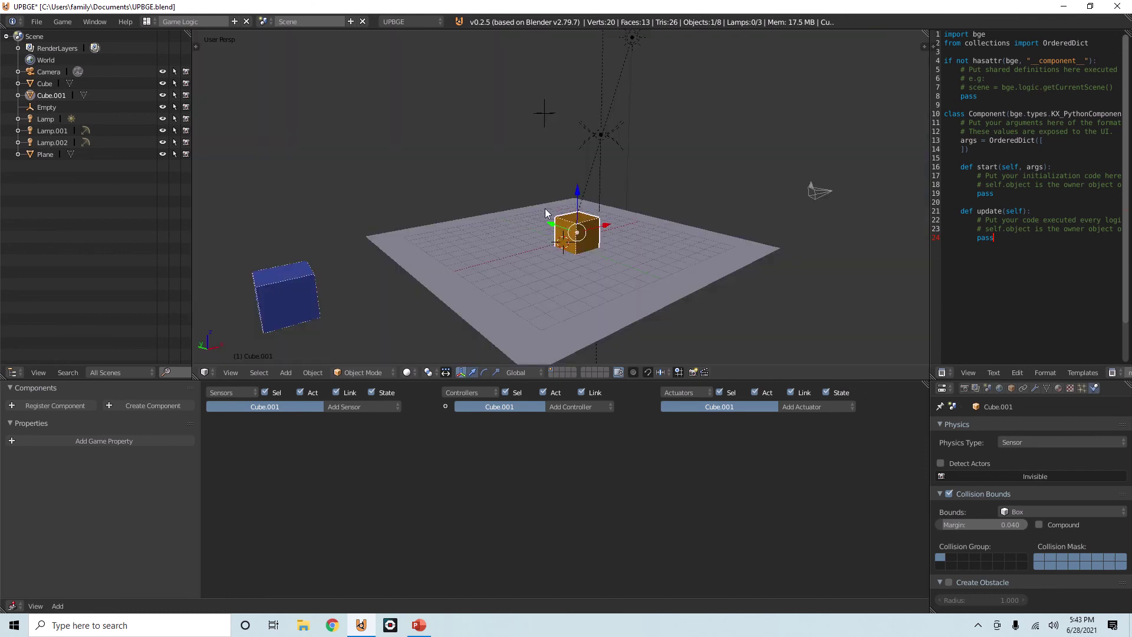
- Add a Collision sensor to Cube.001, then delete it
click(372, 405)
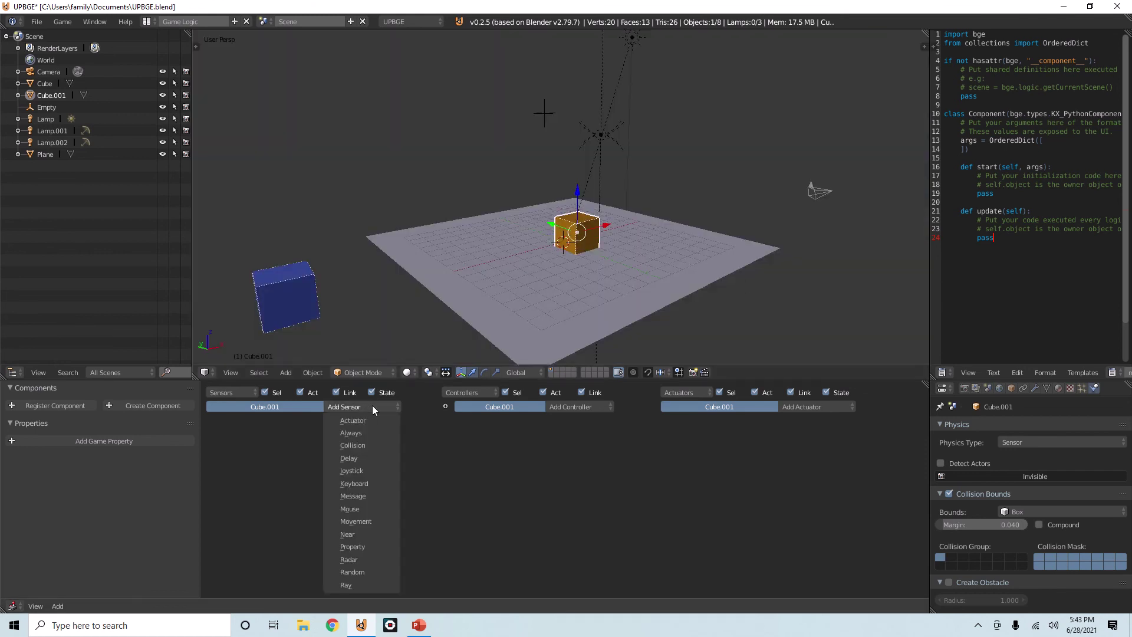
click(352, 445)
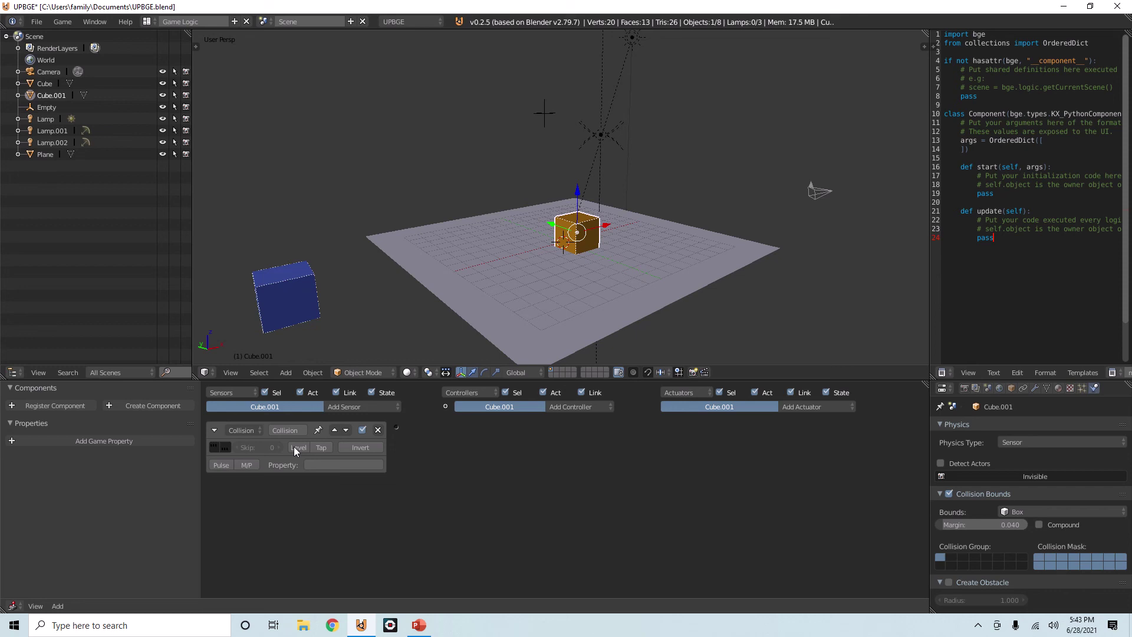
click(214, 430)
click(378, 430)
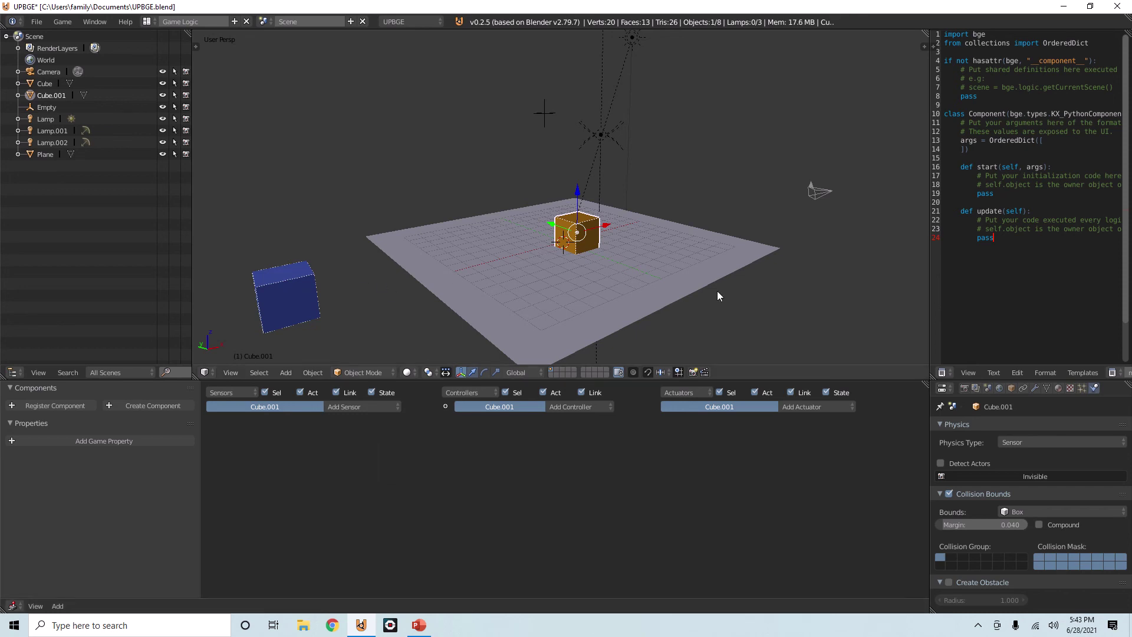
click(1015, 441)
- Play-test Cube.001 with Navigation Mesh physics, then set its Physics Type to Character
click(1020, 441)
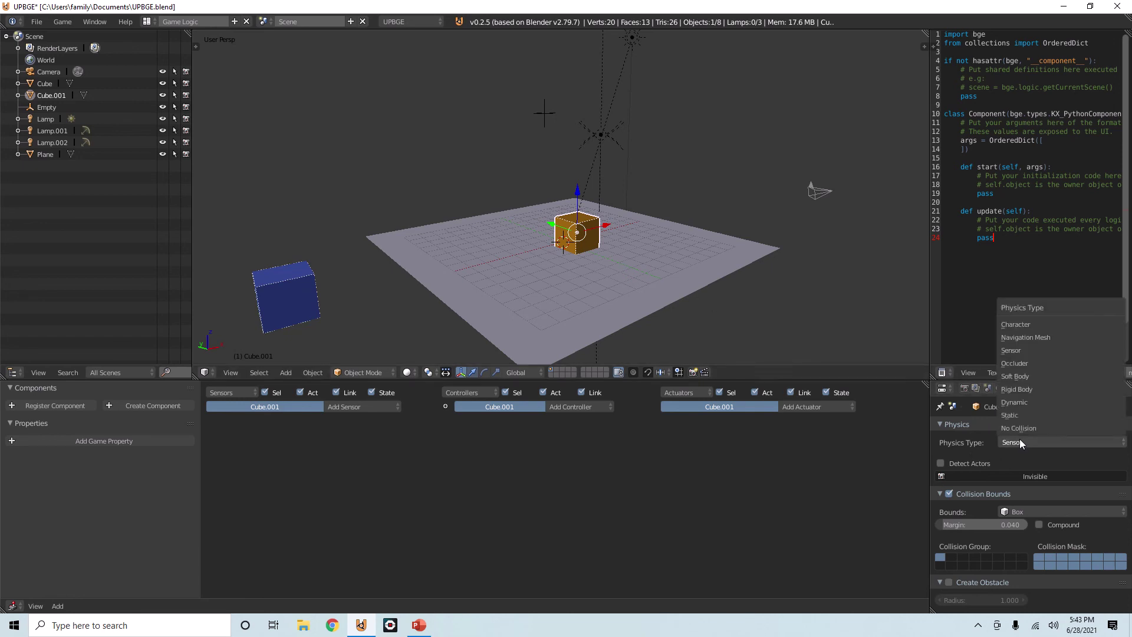
click(1026, 338)
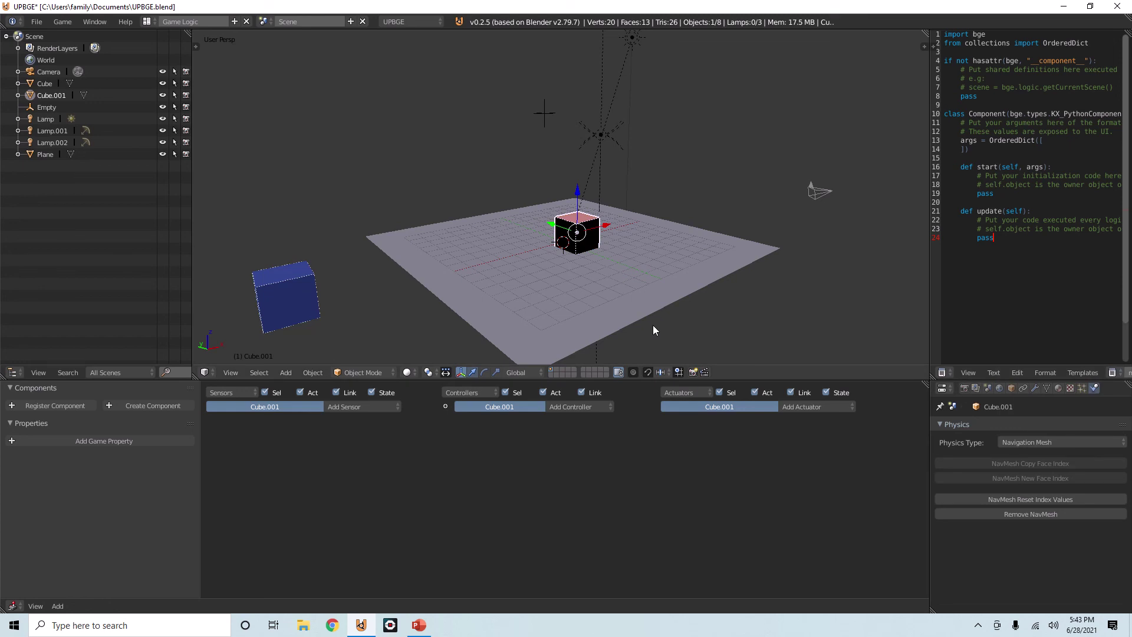
key(p)
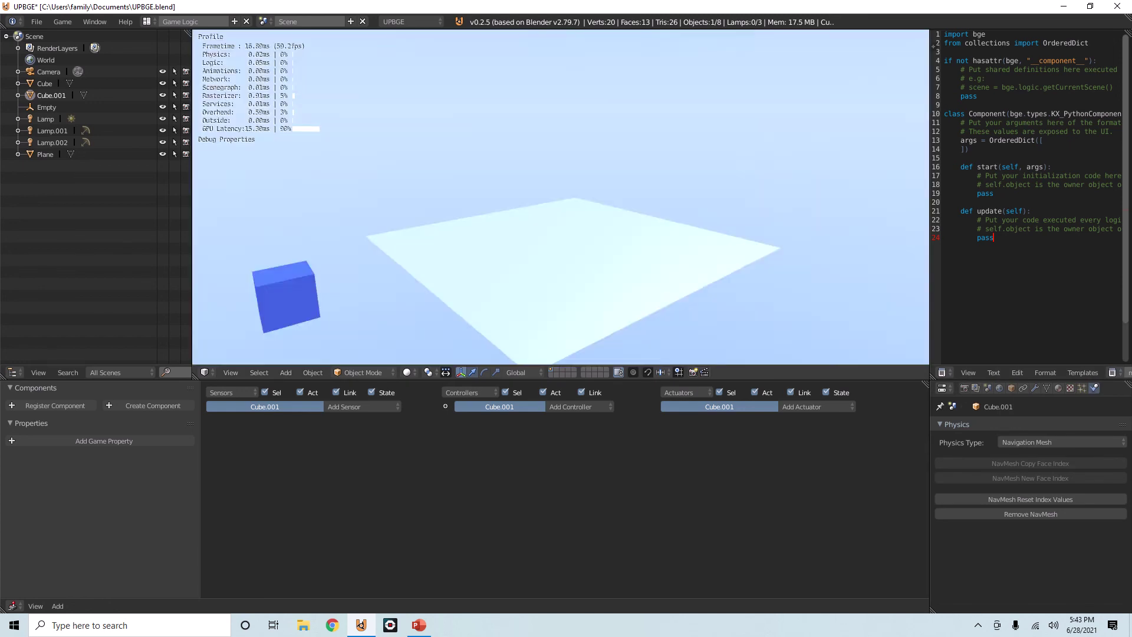
key(Escape)
click(1018, 440)
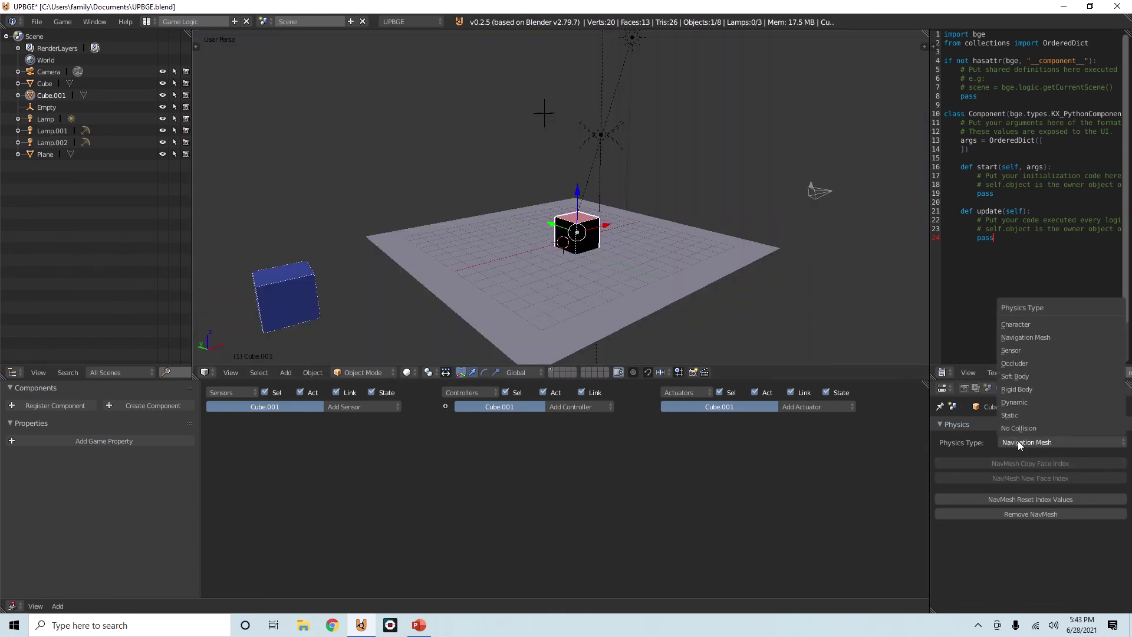
click(1012, 324)
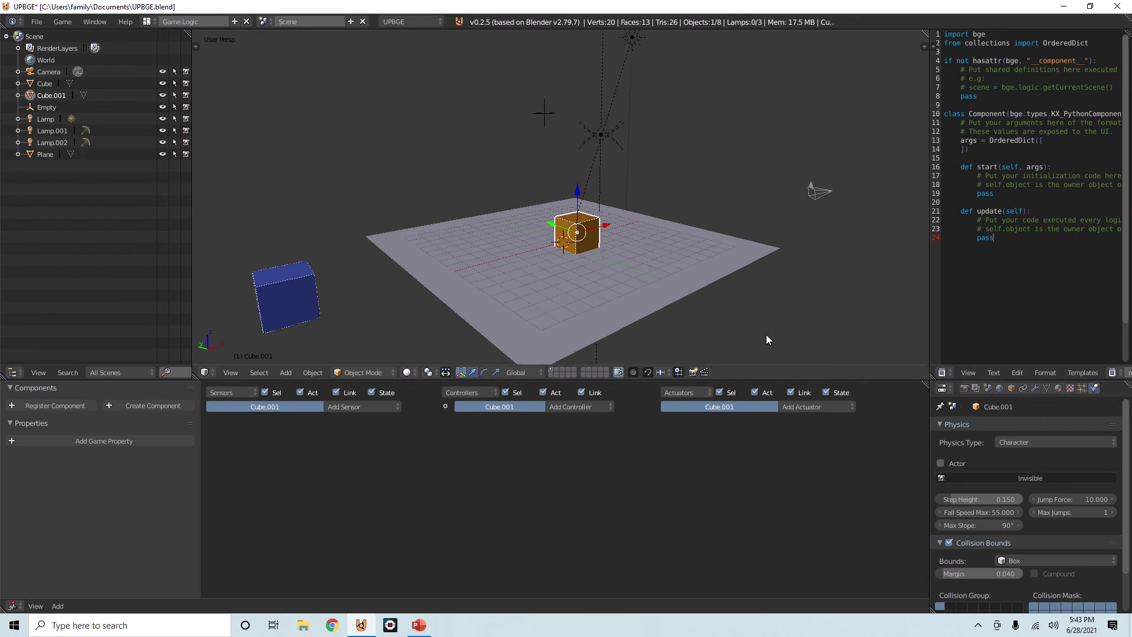
key(p)
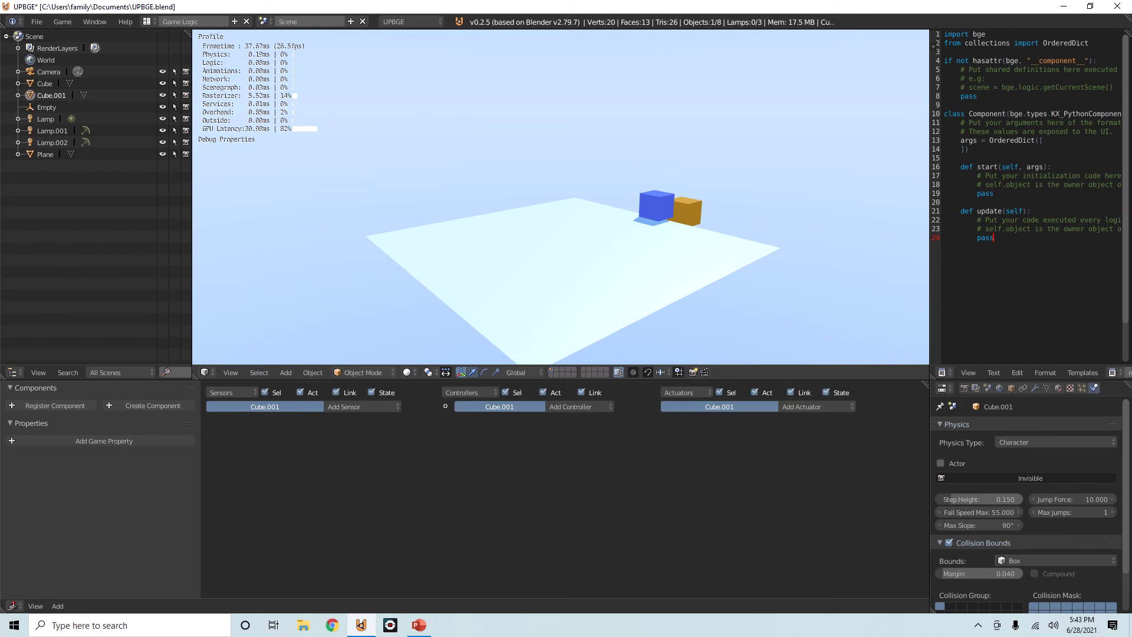
key(Escape)
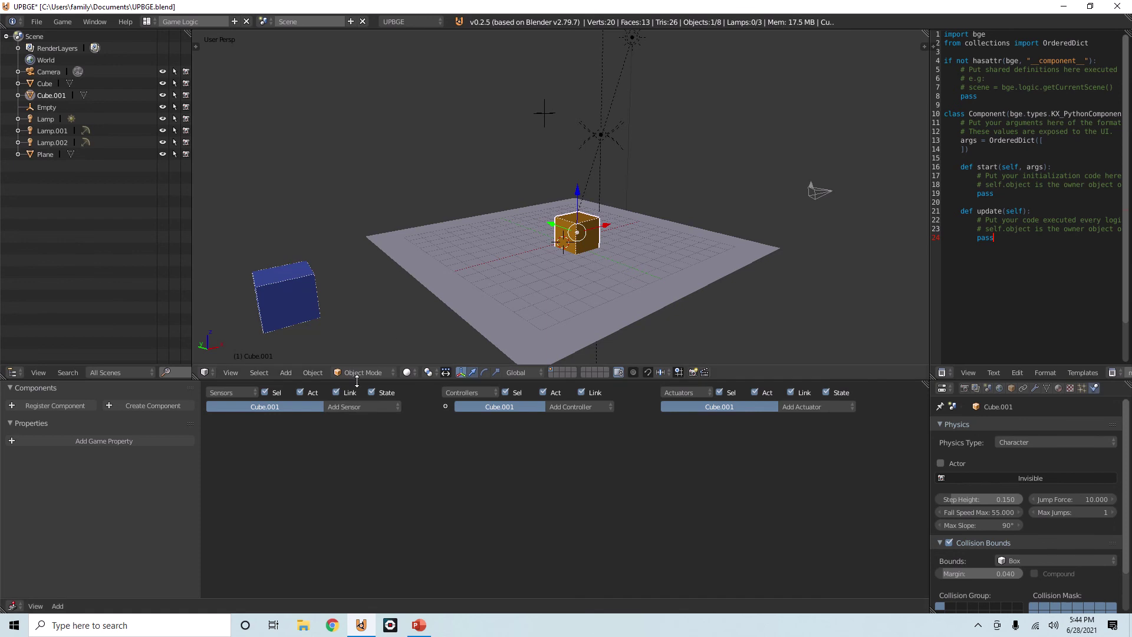
- Add a Keyboard sensor to Cube.001 and collapse its settings
click(365, 408)
click(349, 433)
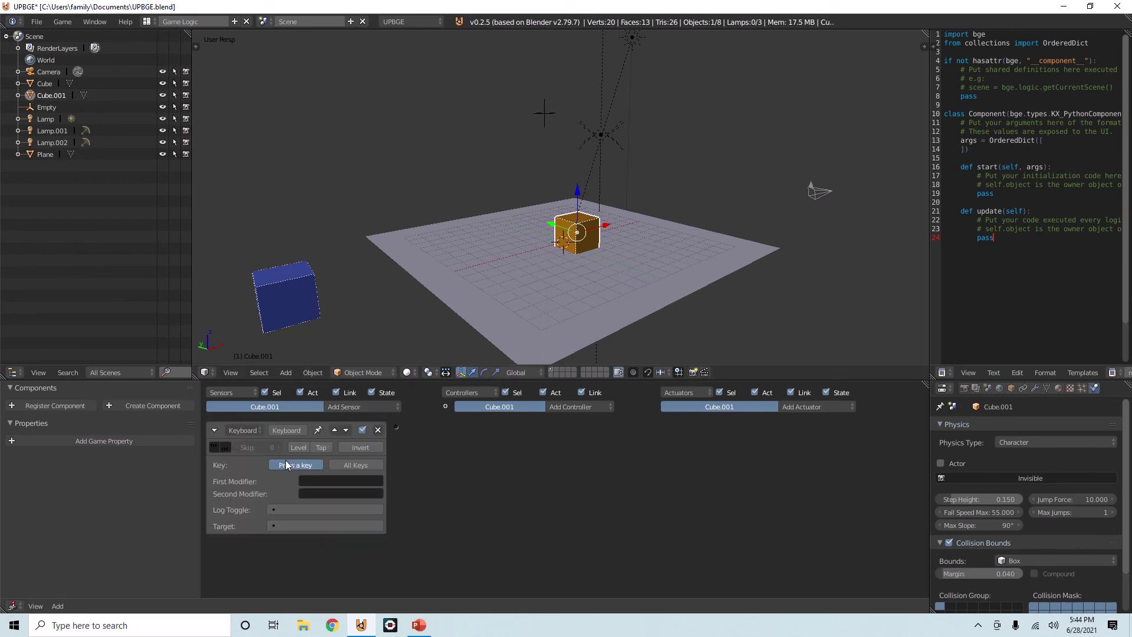
click(214, 431)
- Add a Character Motion actuator and link the Keyboard sensor into the logic chain
click(796, 405)
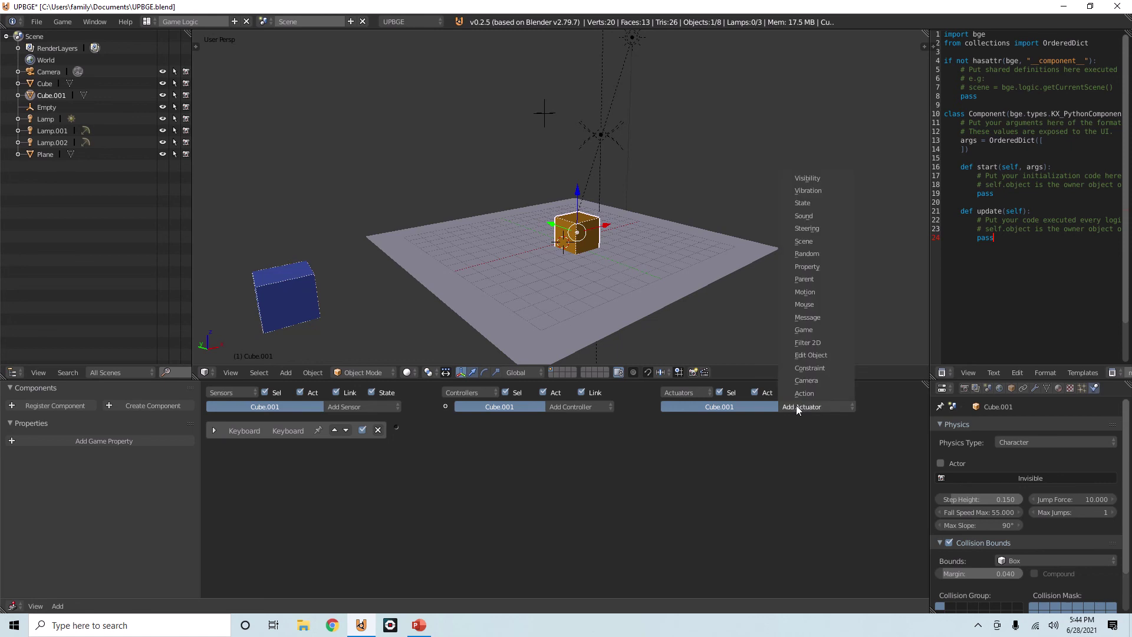
click(799, 403)
click(768, 447)
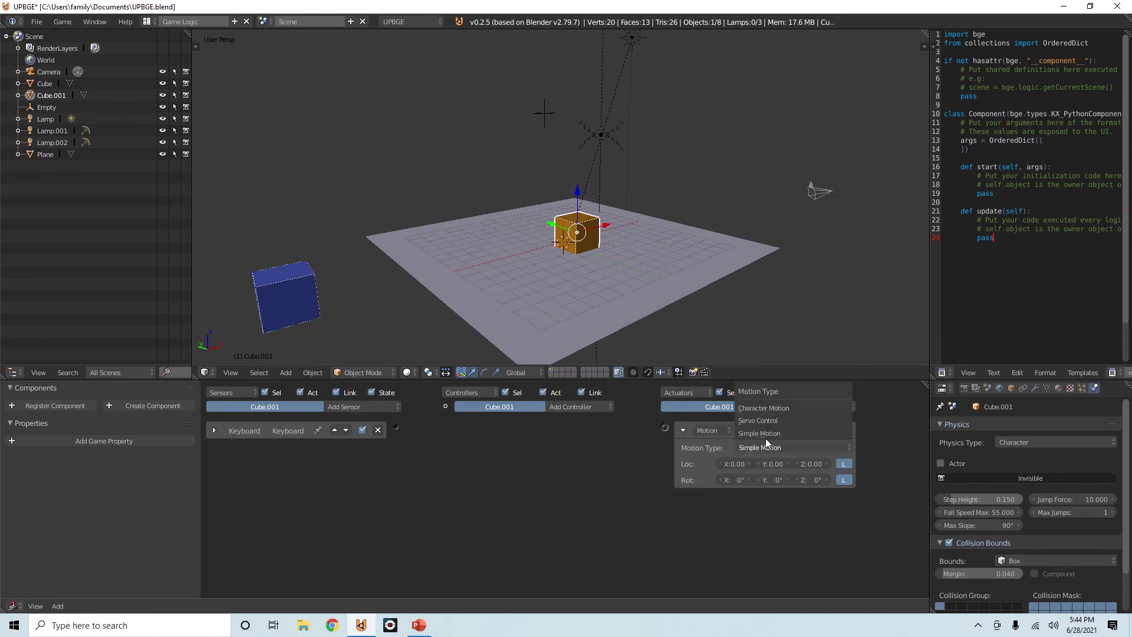
click(763, 408)
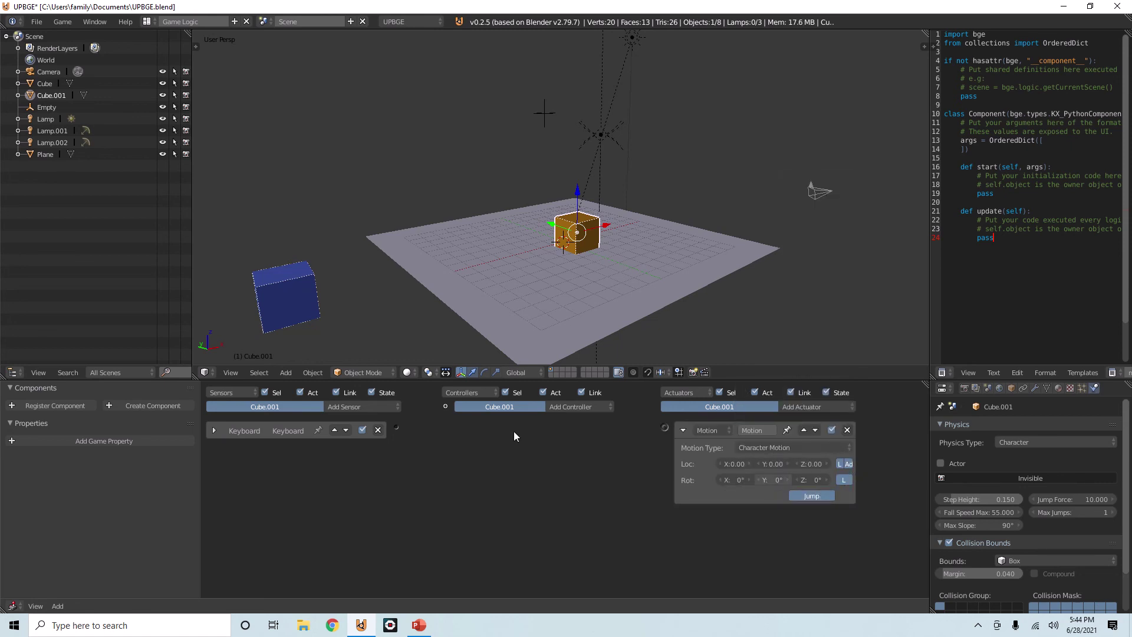
drag(399, 430, 665, 431)
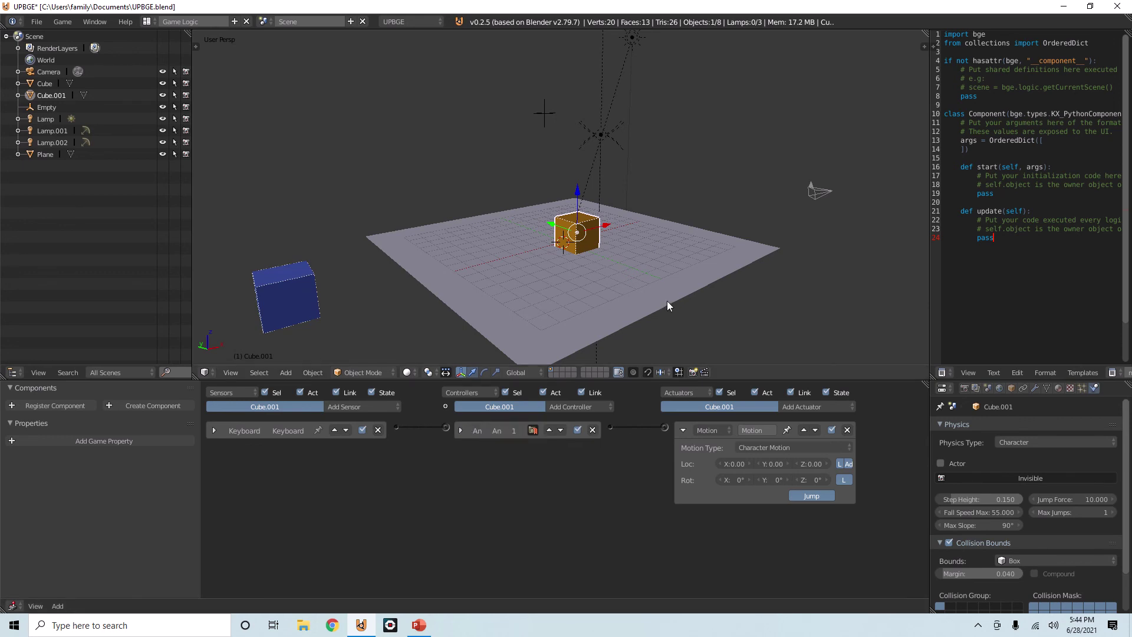
key(p)
key(space)
key(space)
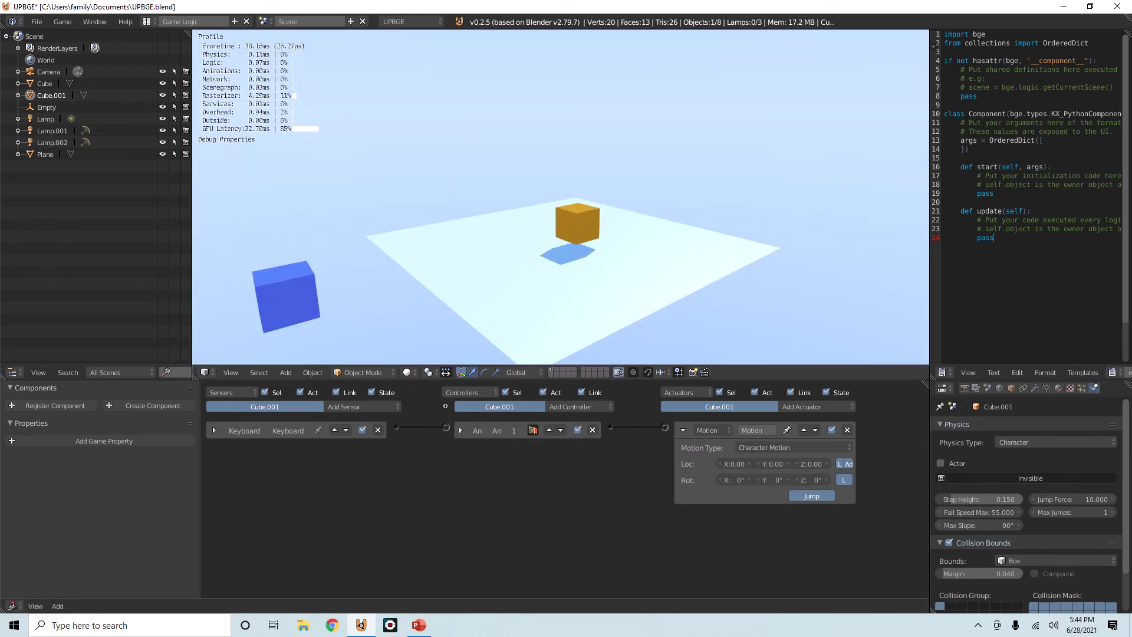
key(space)
key(Right)
key(Right)
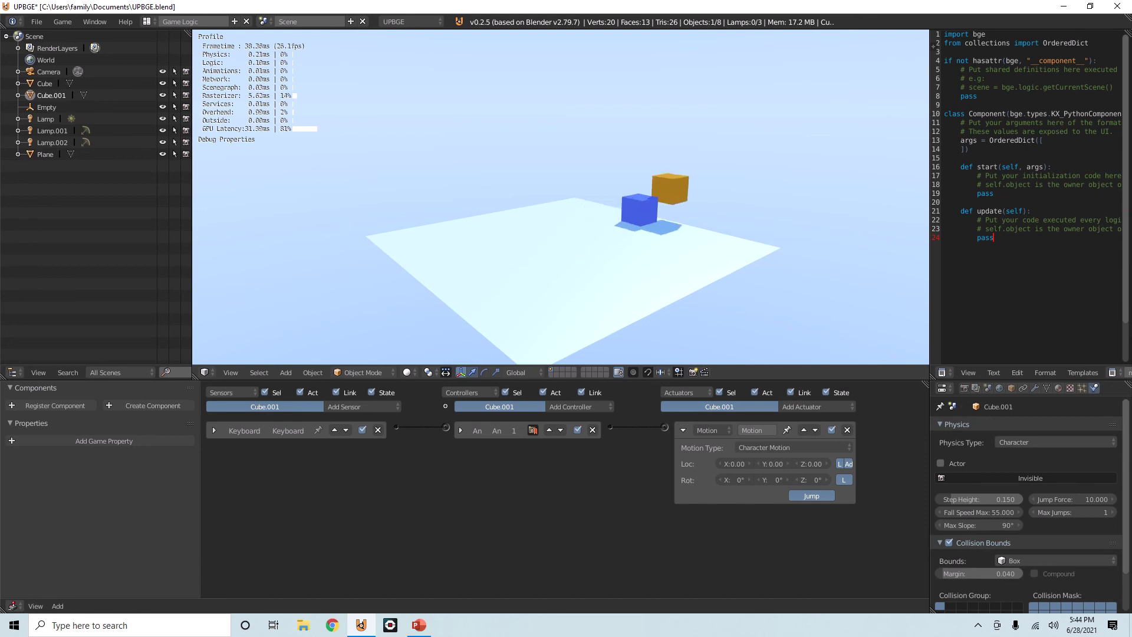
key(Right)
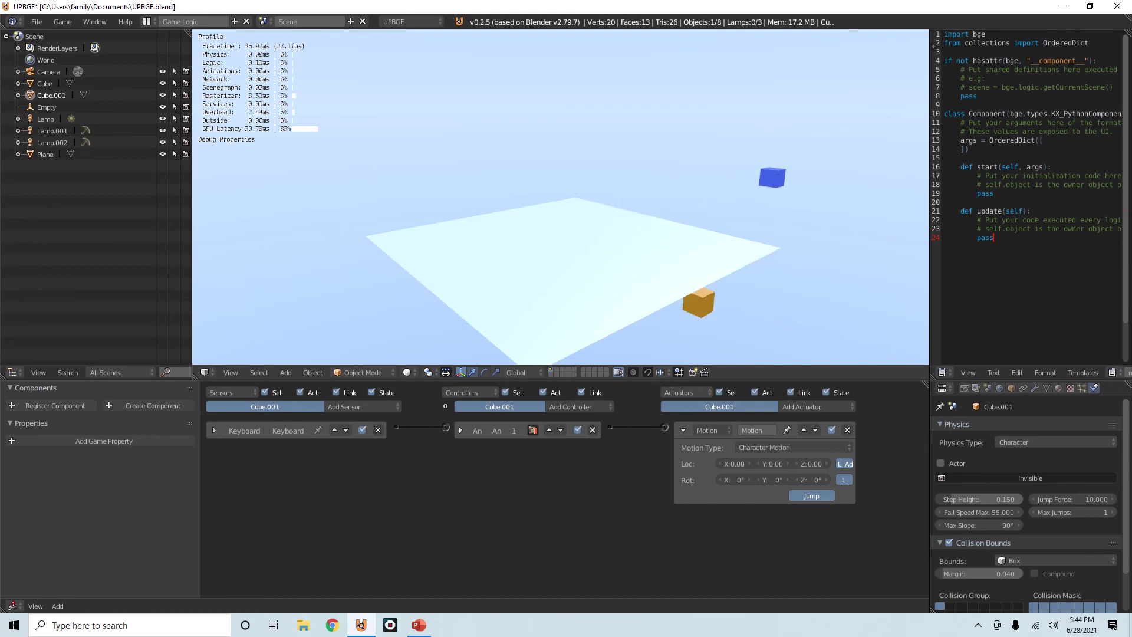
- Stop the game and set Cube.001's Max Jumps to 5
key(Escape)
click(1113, 512)
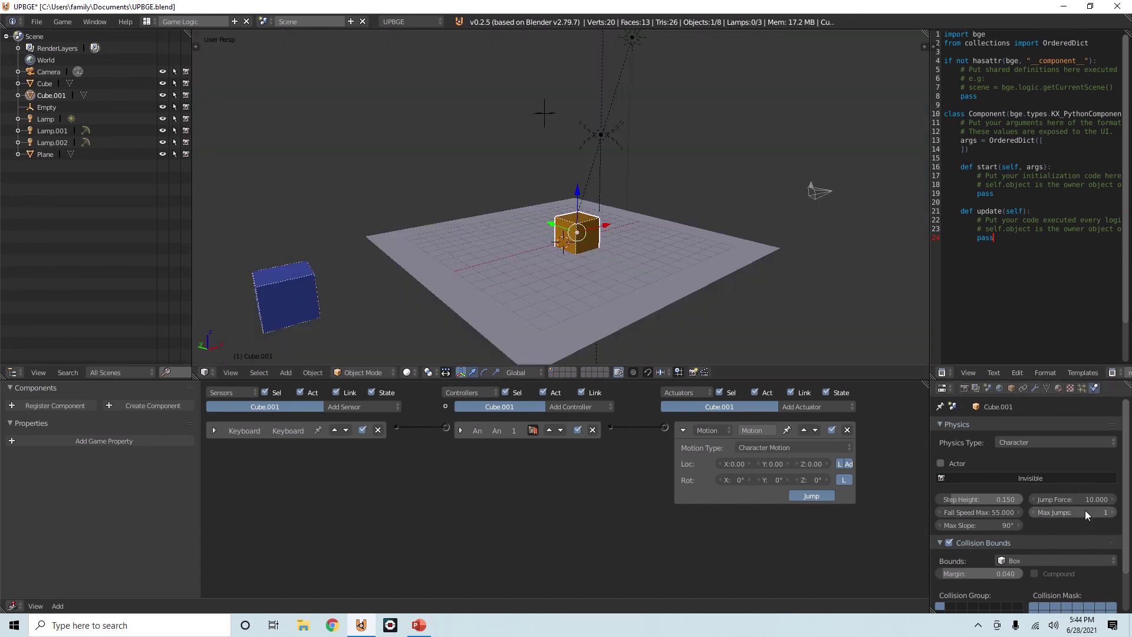
click(1112, 513)
- Play-test jumping Cube.001 several times in mid-air
key(p)
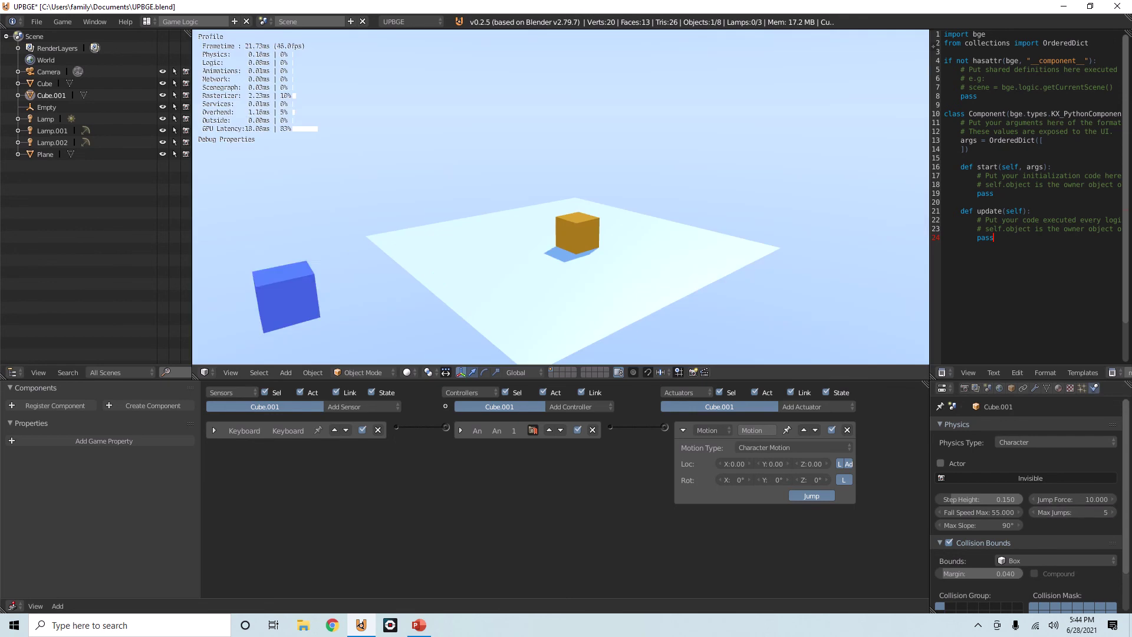
key(Right)
key(Right)
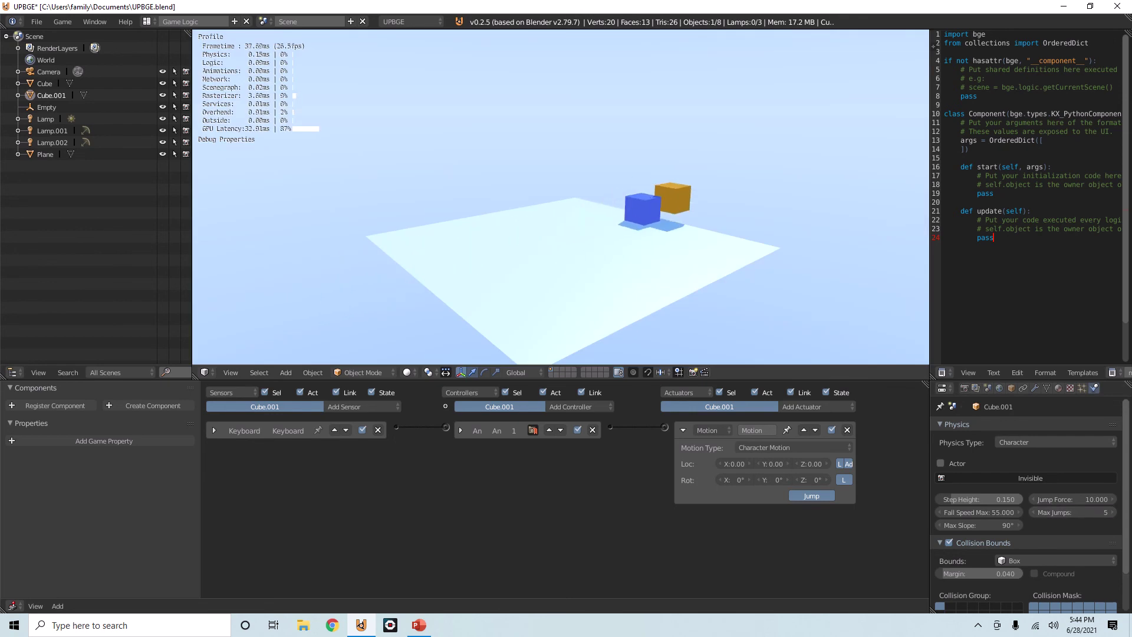
key(space)
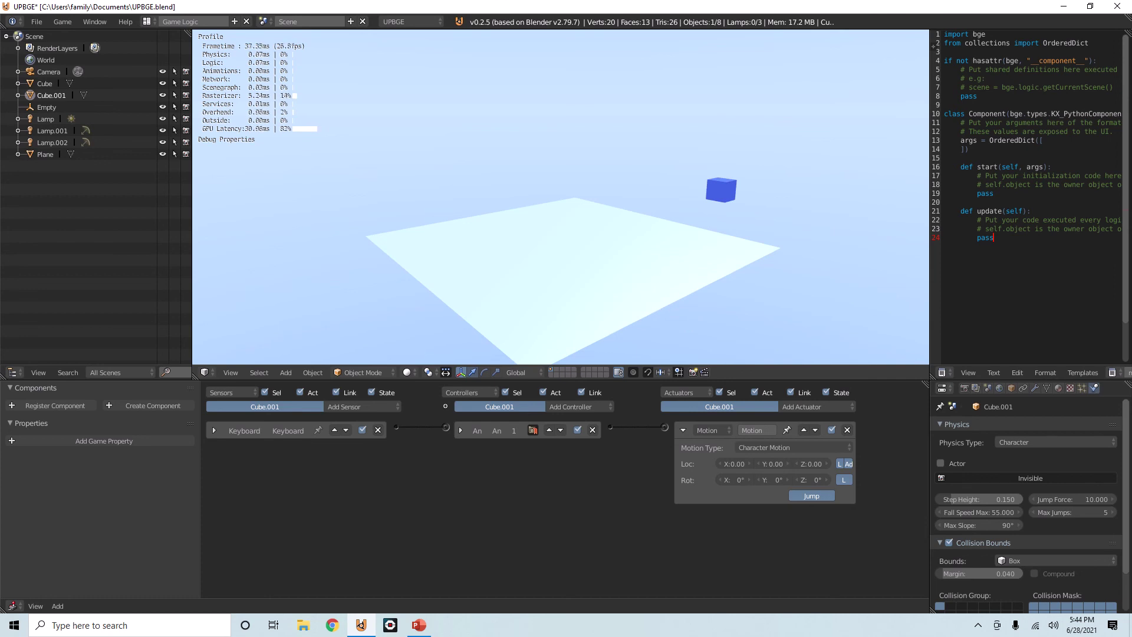
key(Escape)
scroll(613, 132, down, 2)
middle_drag(621, 169, 628, 189)
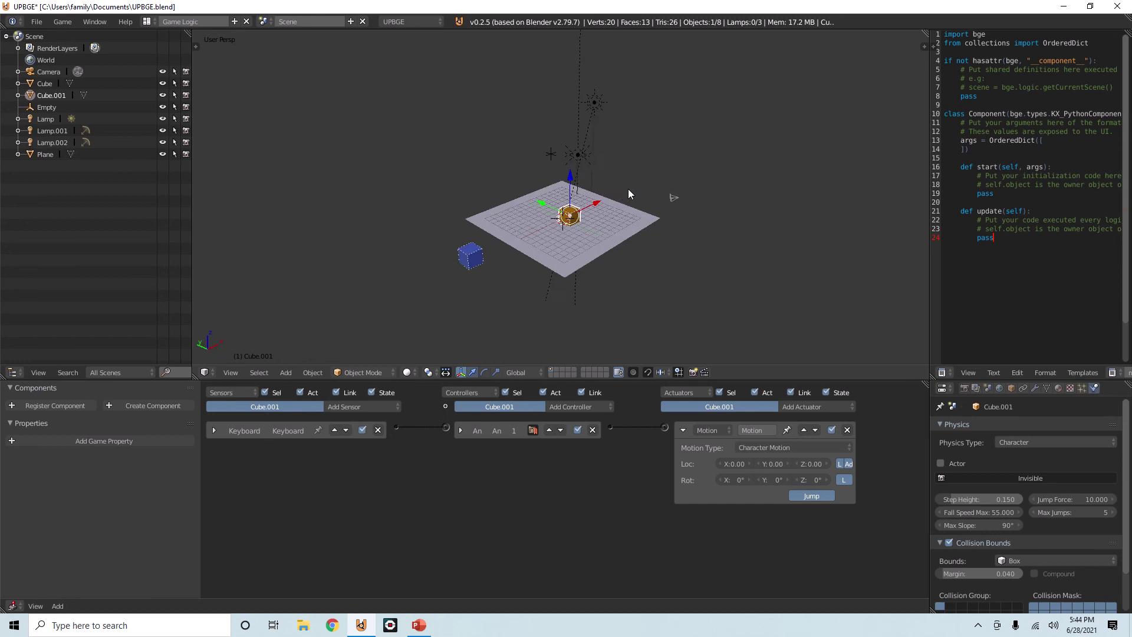
scroll(609, 193, up, 2)
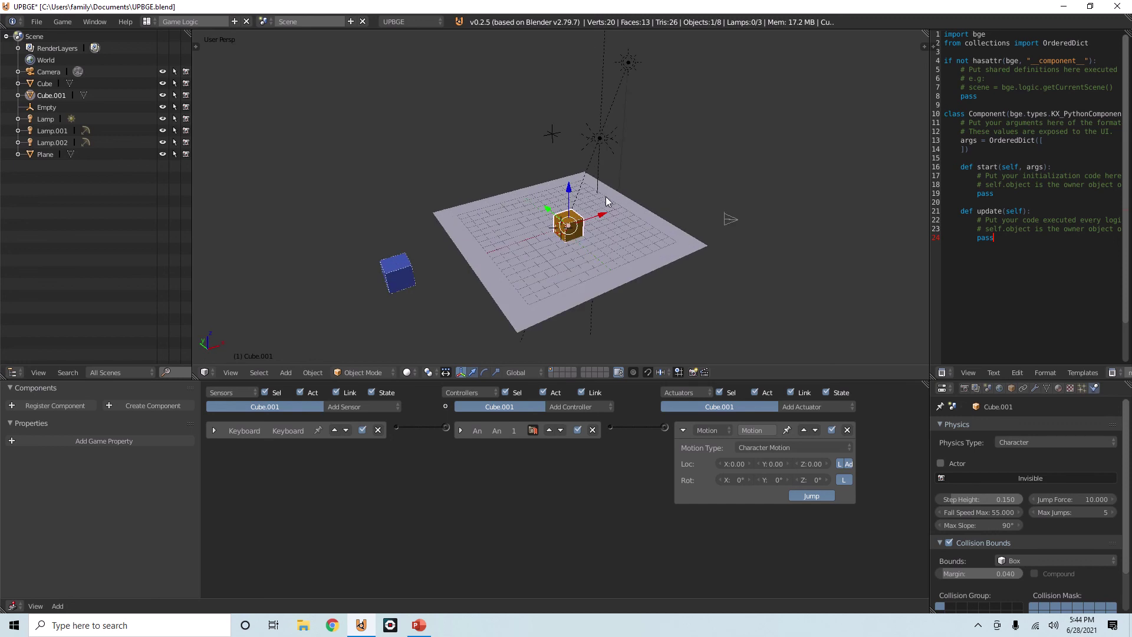